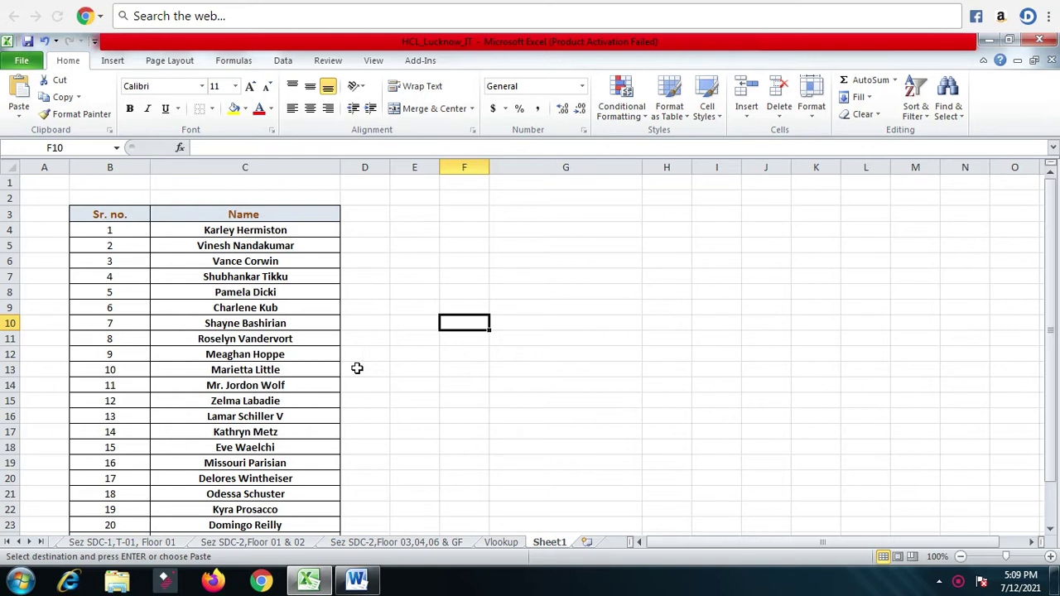
Review the Excel name table and the Word code list, then return to Excel
{"action": "scroll", "coordinate": [357, 368], "scroll_direction": "down", "scroll_amount": 1}
{"action": "scroll", "coordinate": [357, 368], "scroll_direction": "up", "scroll_amount": 1}
{"action": "left_click_drag", "start_coordinate": [113, 214], "coordinate": [267, 480]}
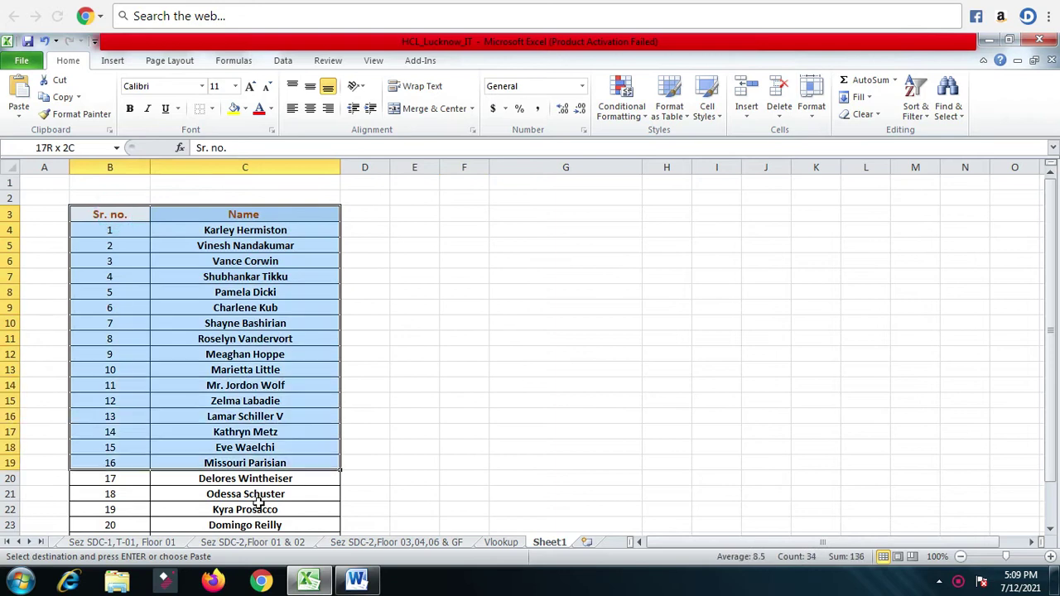
{"action": "left_click", "coordinate": [267, 362]}
{"action": "scroll", "coordinate": [303, 393], "scroll_direction": "up", "scroll_amount": 1}
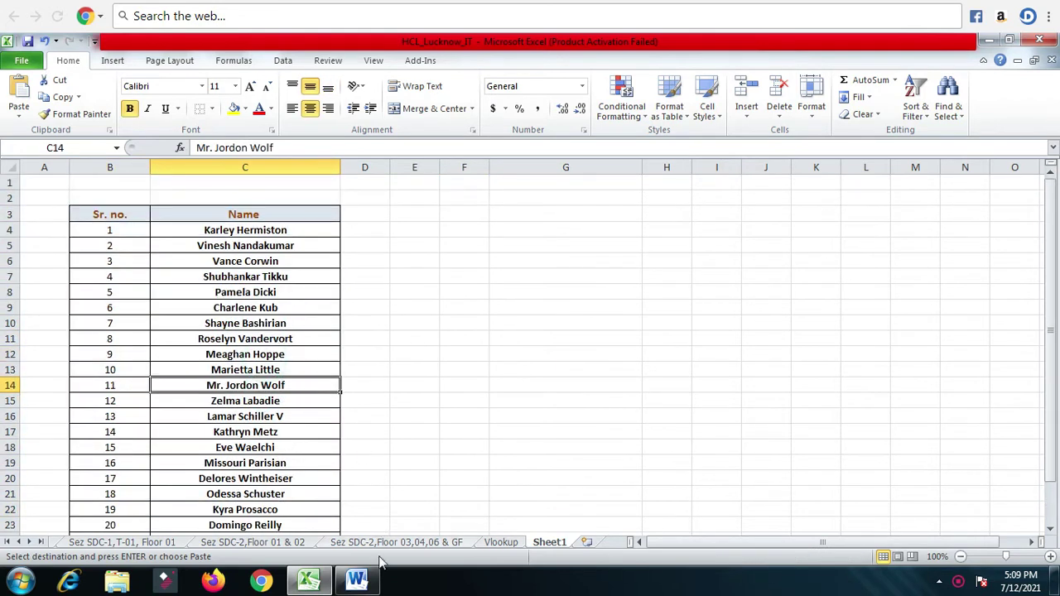
{"action": "left_click", "coordinate": [357, 579]}
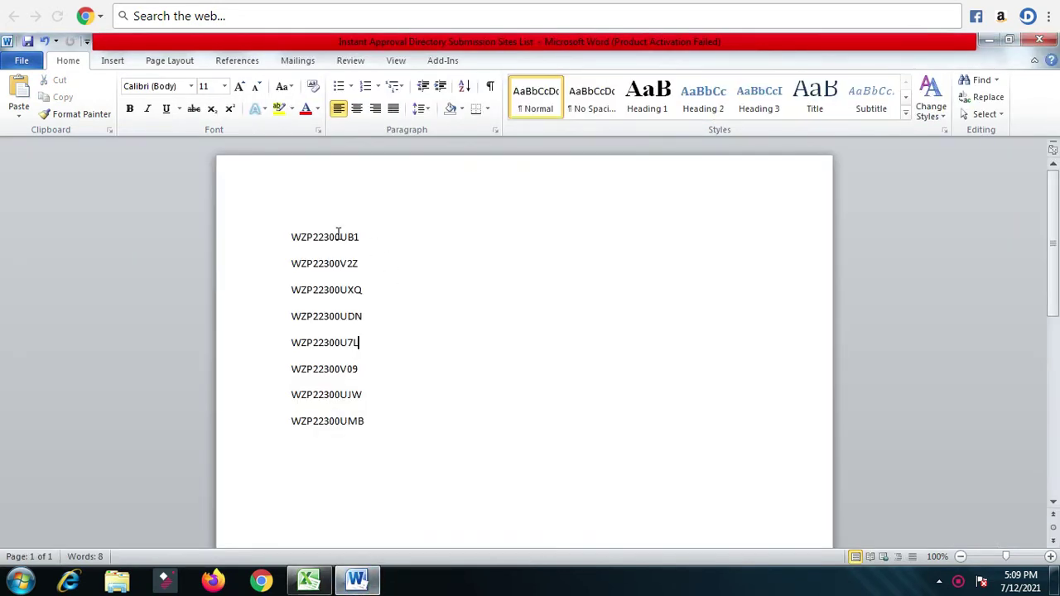
{"action": "left_click_drag", "start_coordinate": [293, 234], "coordinate": [380, 428]}
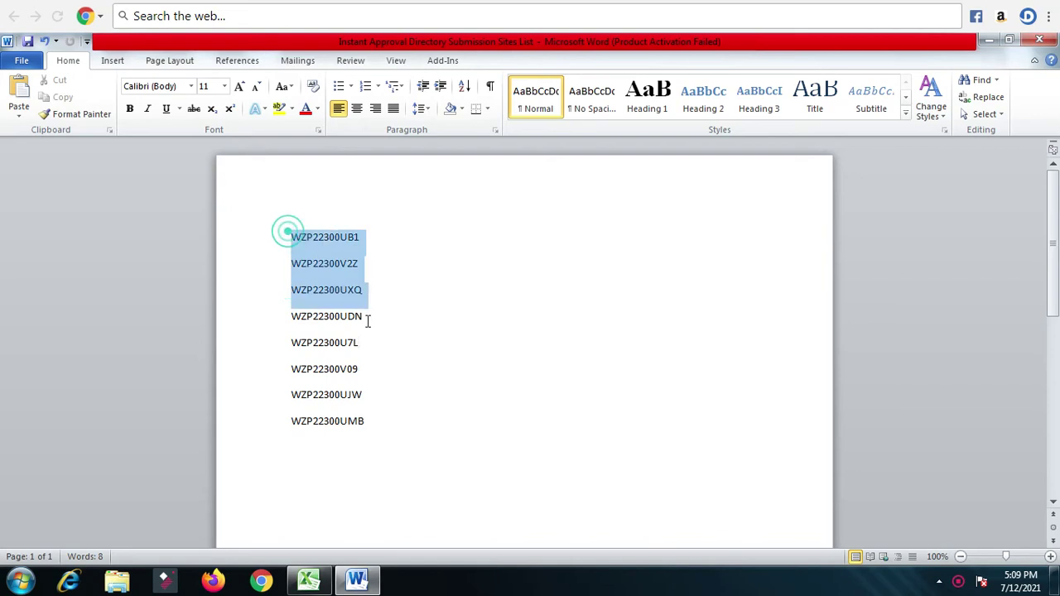
{"action": "left_click", "coordinate": [379, 439]}
{"action": "left_click", "coordinate": [308, 579]}
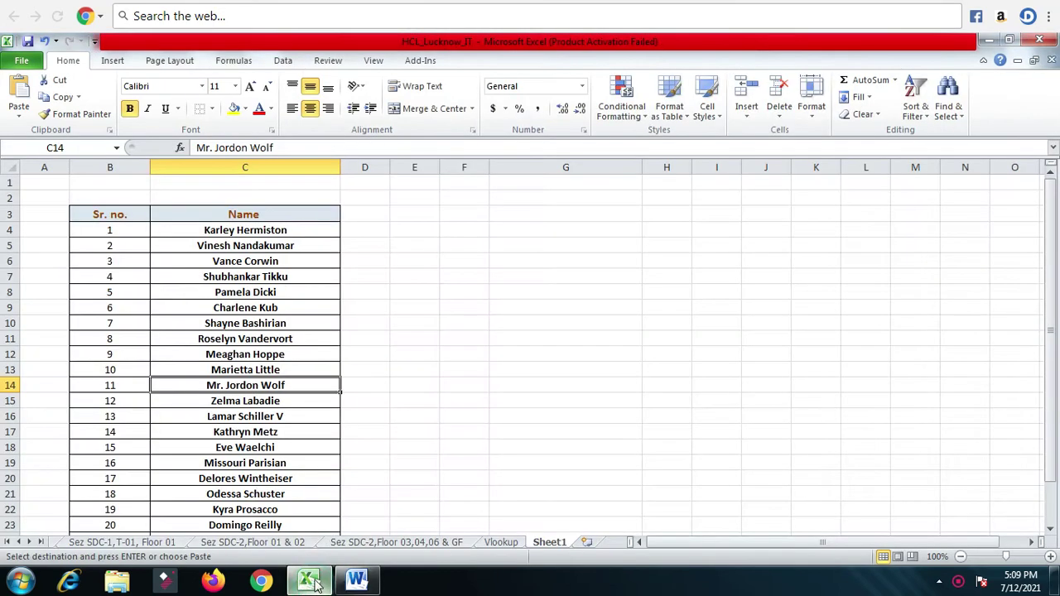
Copy the names in C4 and C8 into G9 and G10
{"action": "left_click", "coordinate": [416, 293]}
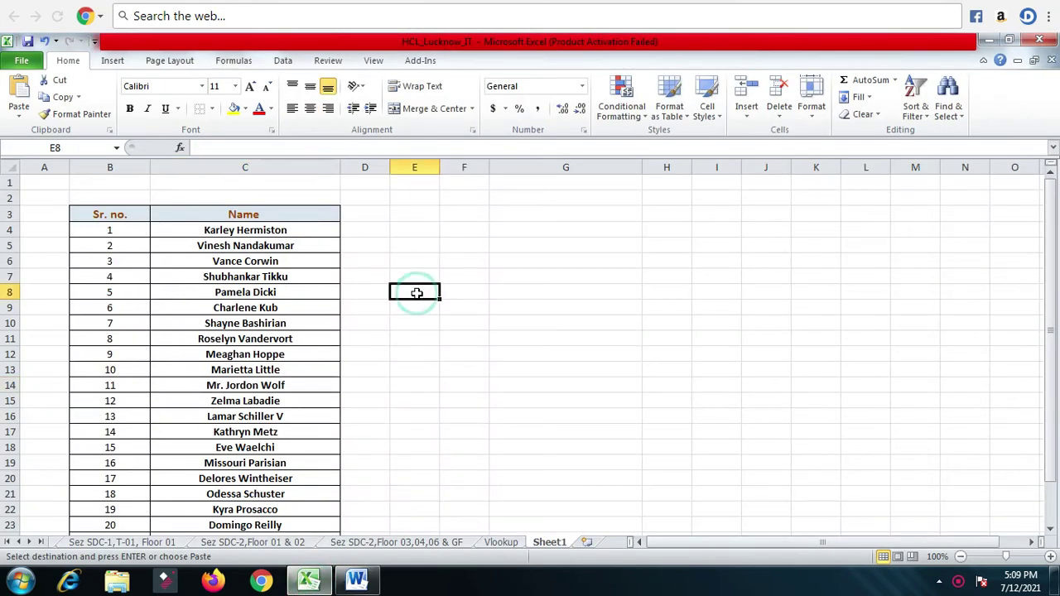
{"action": "left_click", "coordinate": [259, 231]}
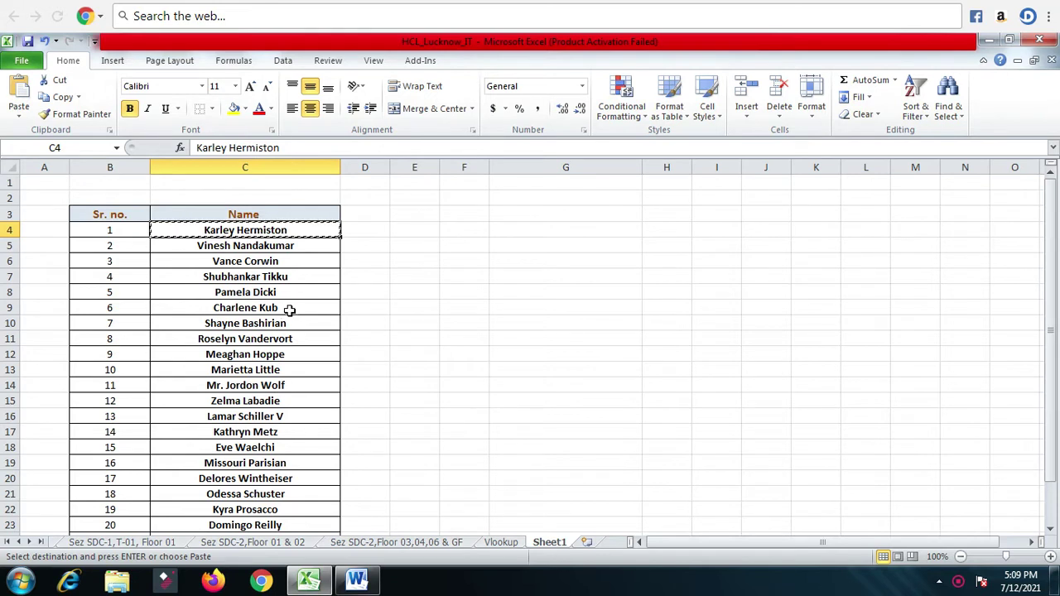
{"action": "left_click", "coordinate": [540, 307]}
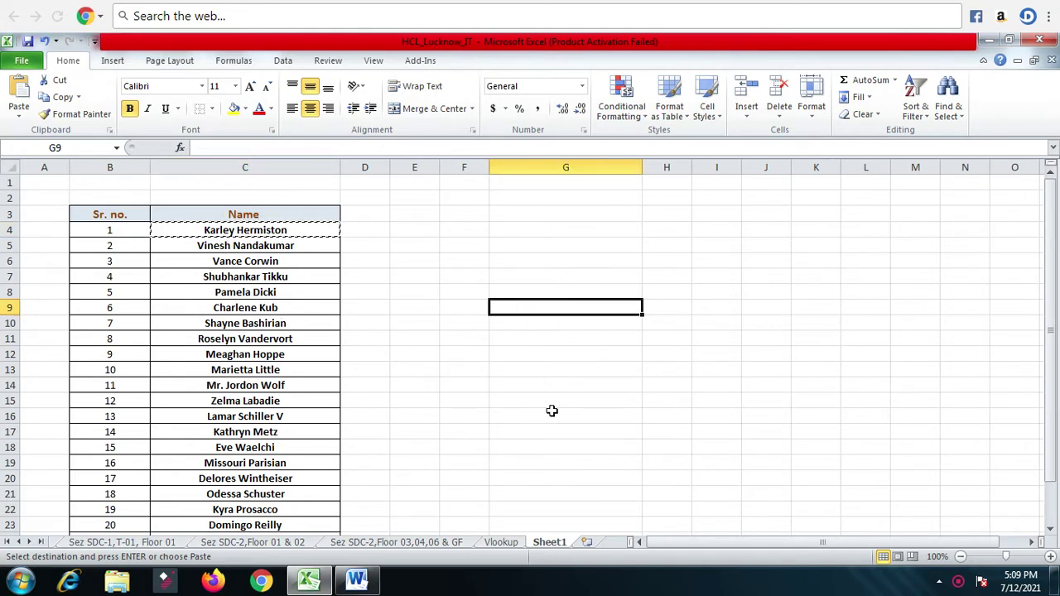
{"action": "key", "text": "ctrl+v"}
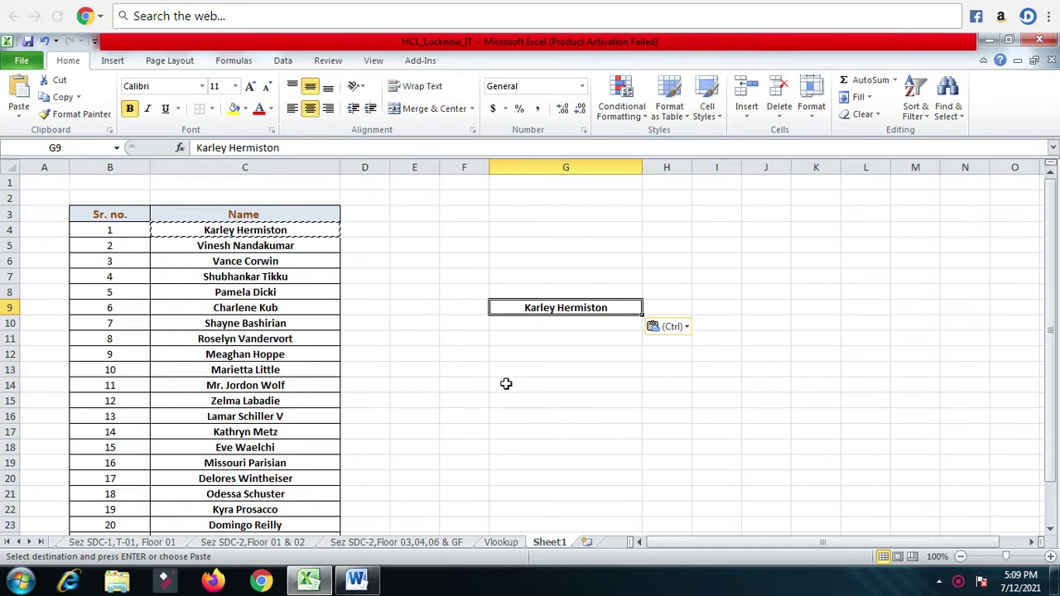
{"action": "left_click", "coordinate": [257, 293]}
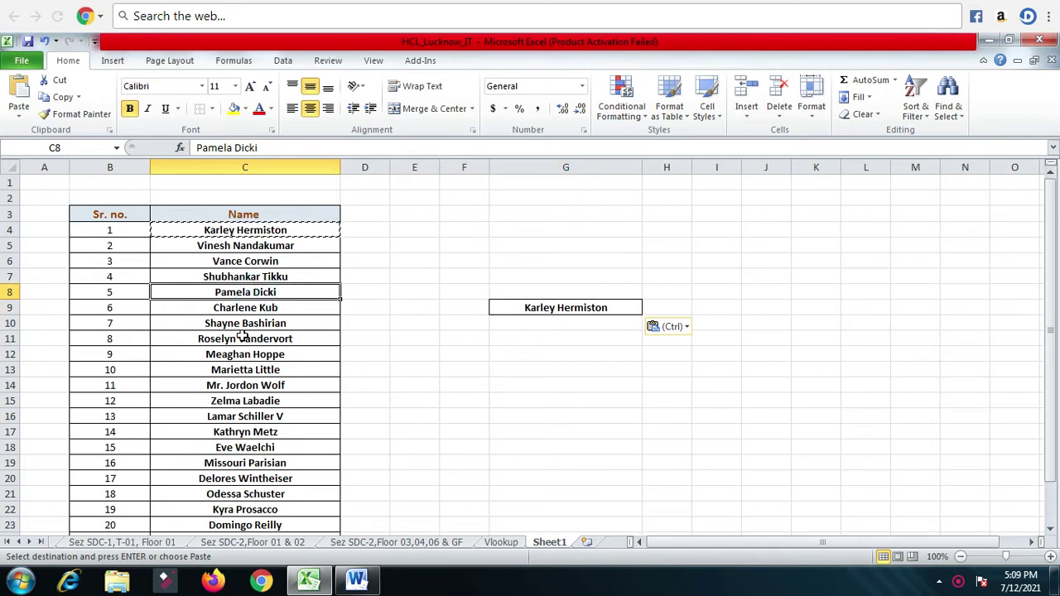
{"action": "key", "text": "ctrl+c"}
{"action": "left_click", "coordinate": [564, 322]}
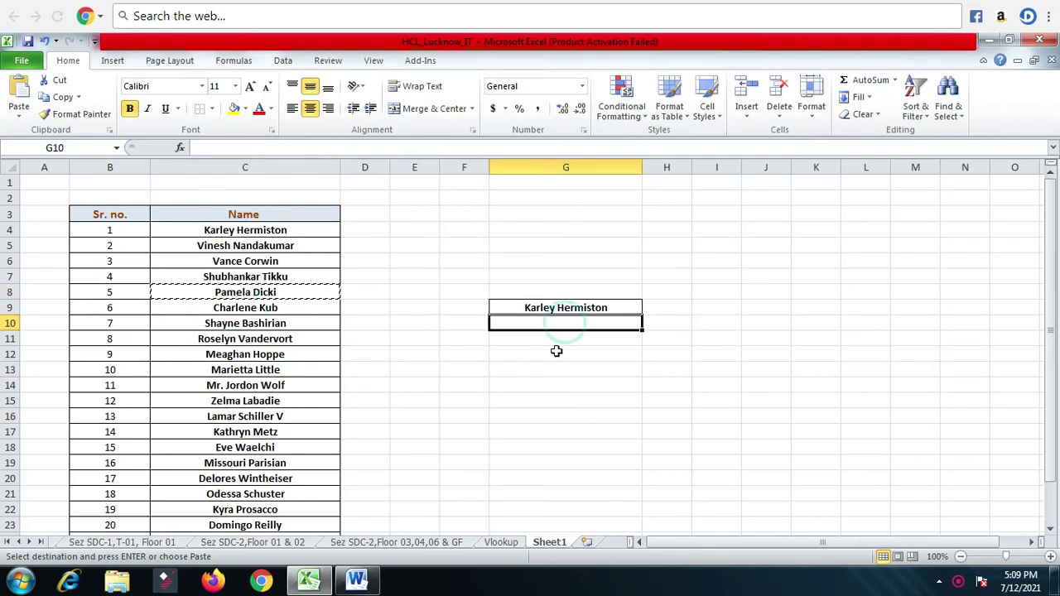
{"action": "key", "text": "ctrl+v"}
Copy the names in C15 and C21 into G11 and G12
{"action": "left_click", "coordinate": [258, 405]}
{"action": "key", "text": "ctrl+c"}
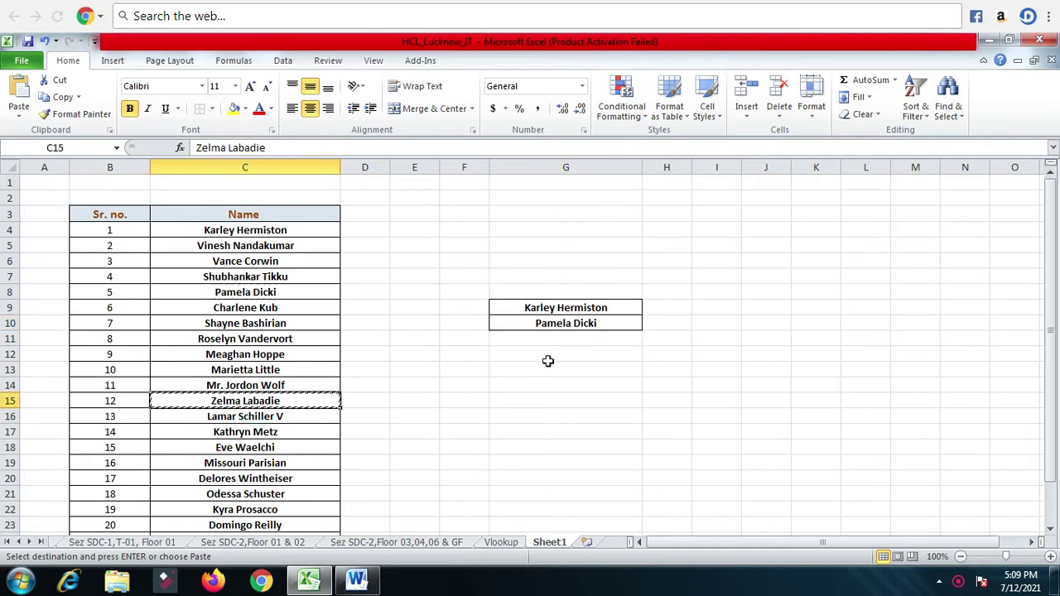
{"action": "left_click", "coordinate": [549, 339]}
{"action": "key", "text": "ctrl+v"}
{"action": "left_click", "coordinate": [265, 492]}
{"action": "key", "text": "ctrl+c"}
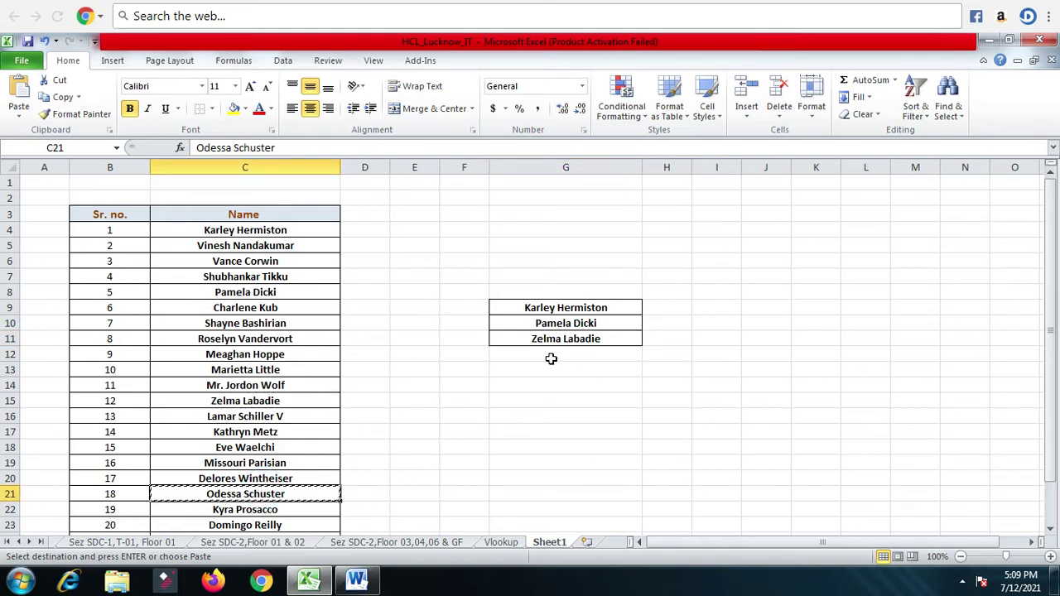
{"action": "left_click", "coordinate": [549, 354]}
{"action": "key", "text": "ctrl+v"}
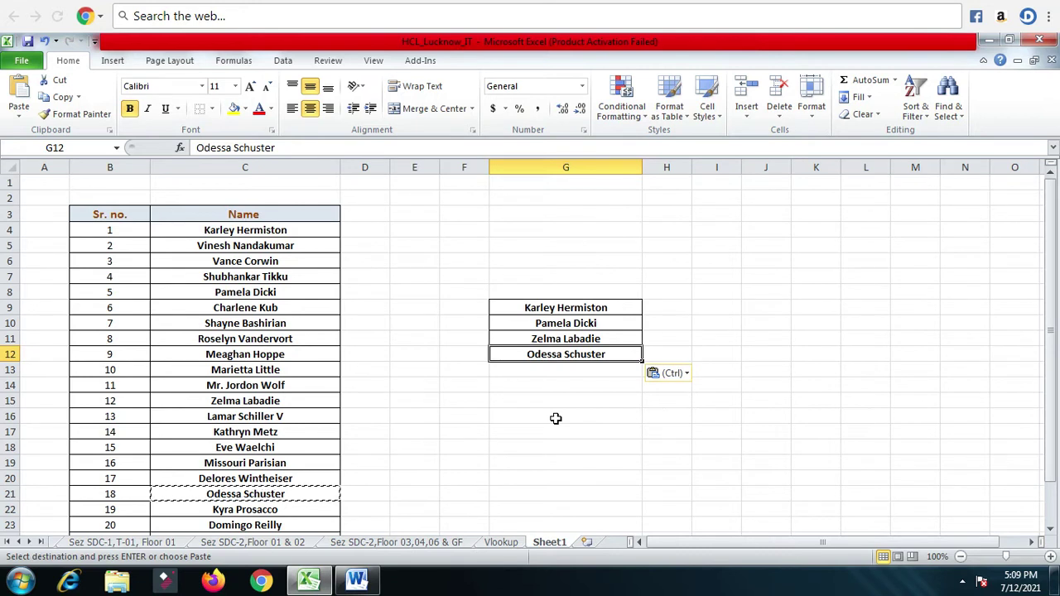
Copy the fourth code line from the Word list and go back to Excel
{"action": "left_click", "coordinate": [362, 586]}
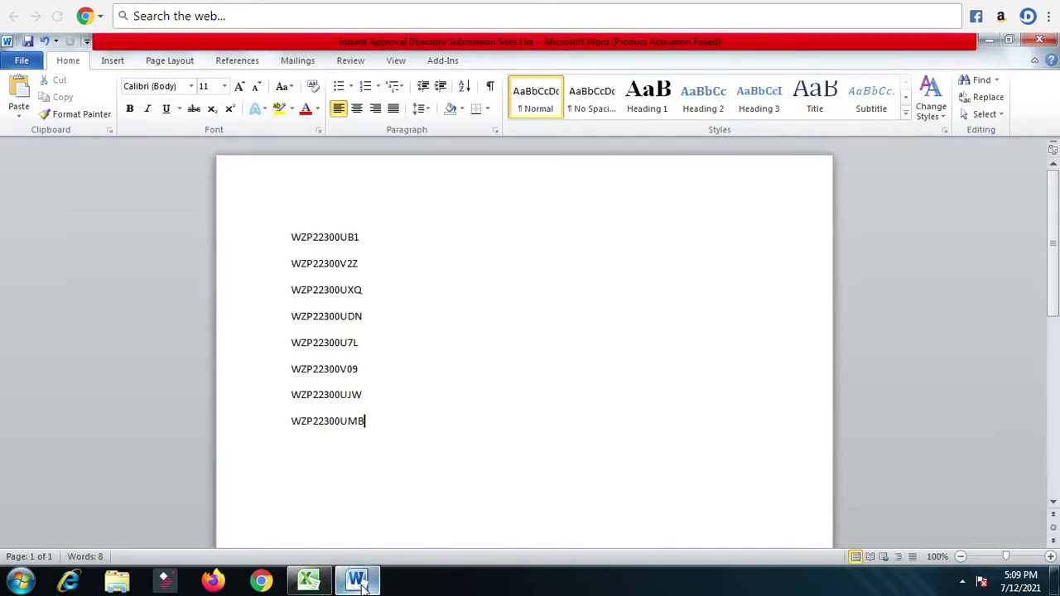
{"action": "double_click", "coordinate": [373, 314]}
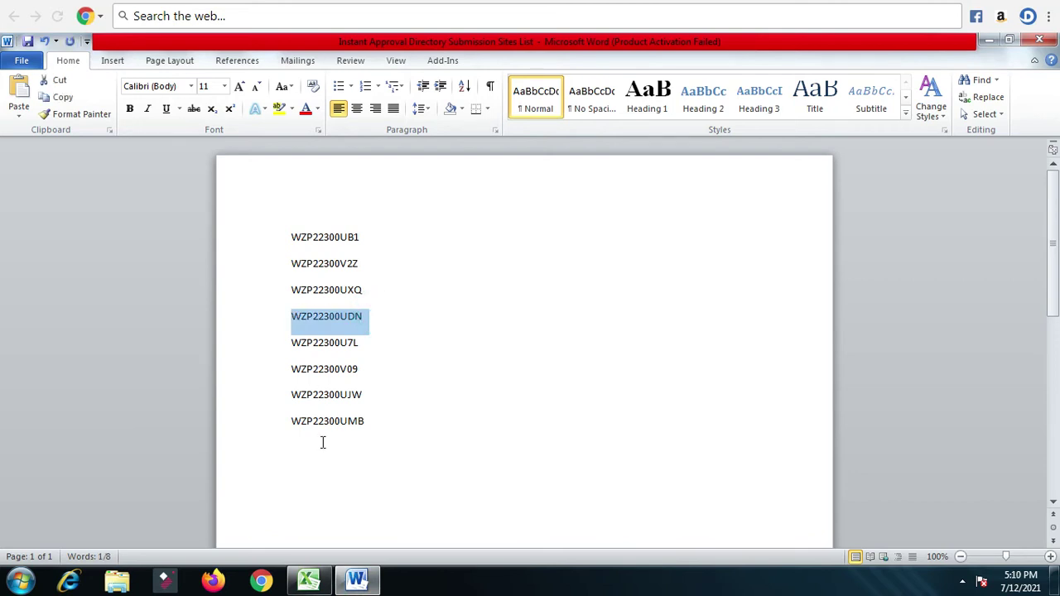
{"action": "left_click", "coordinate": [308, 588]}
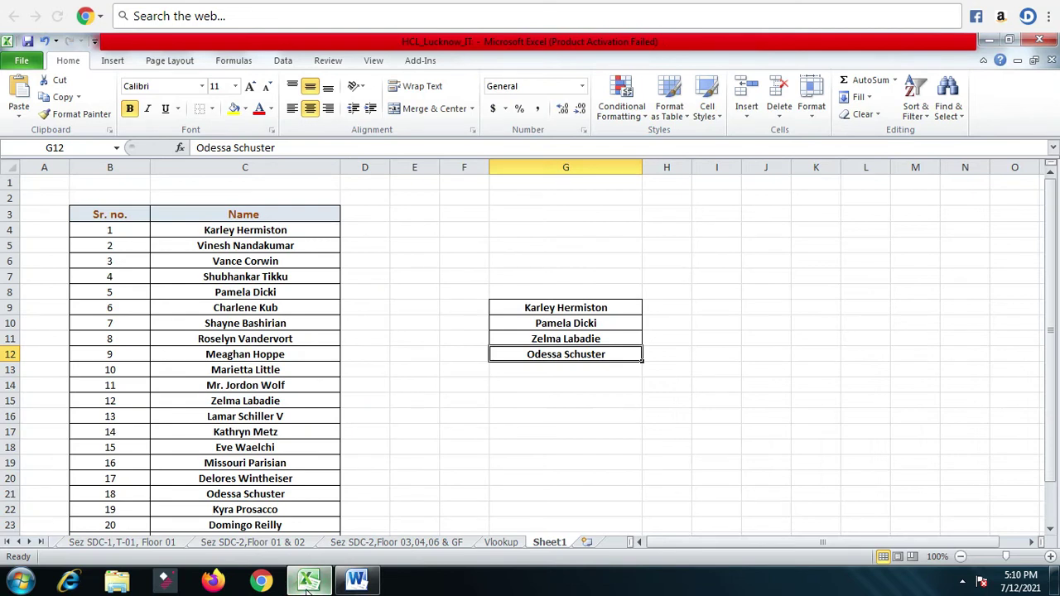
Paste the Word code into G13 below the four names, then select G9 and G15
{"action": "left_click", "coordinate": [544, 369]}
{"action": "key", "text": "ctrl+v"}
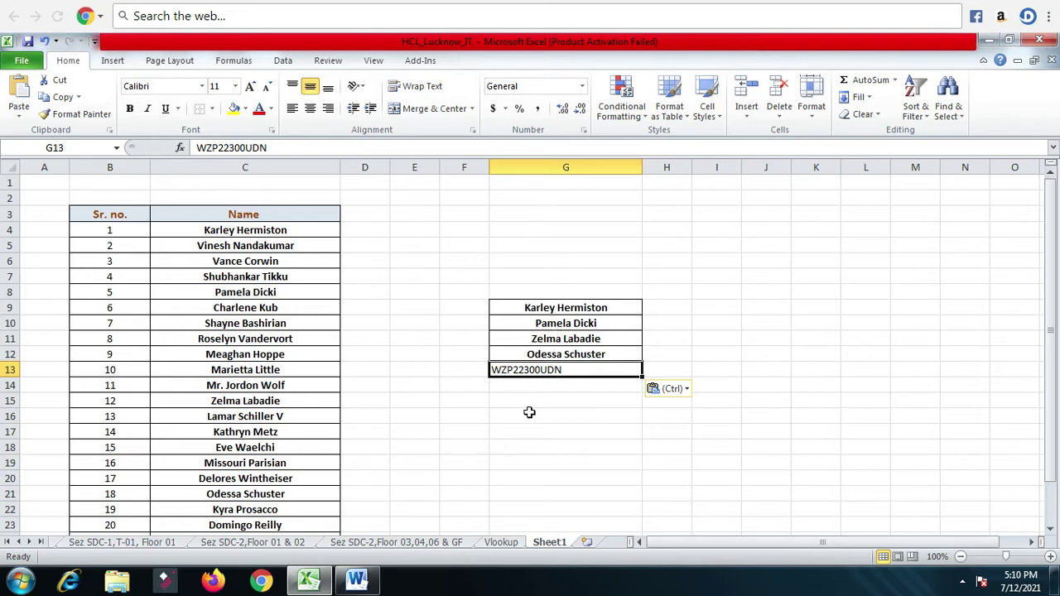
{"action": "left_click", "coordinate": [568, 307]}
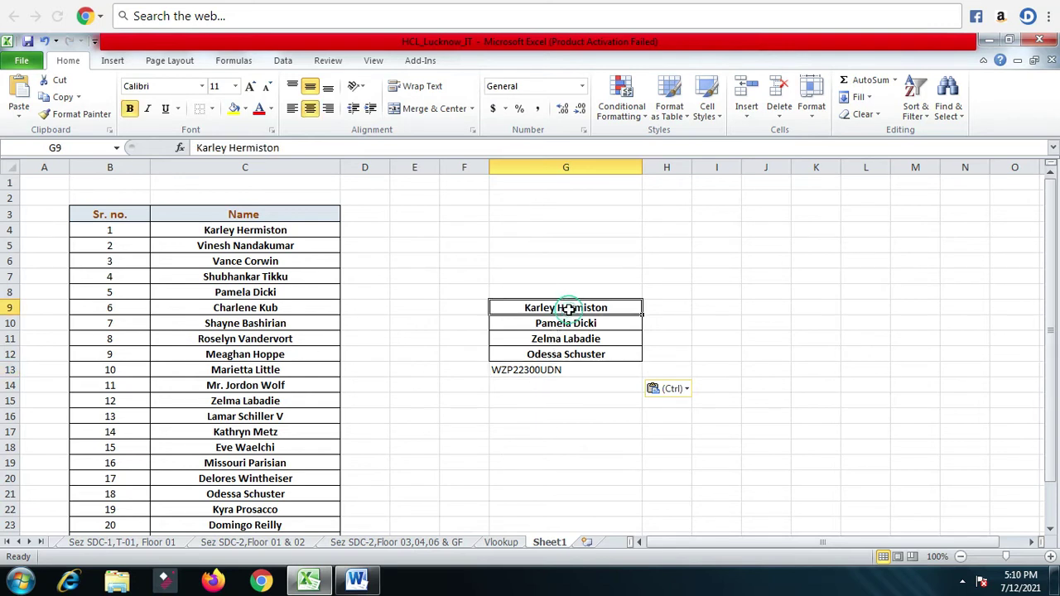
{"action": "left_click", "coordinate": [519, 406]}
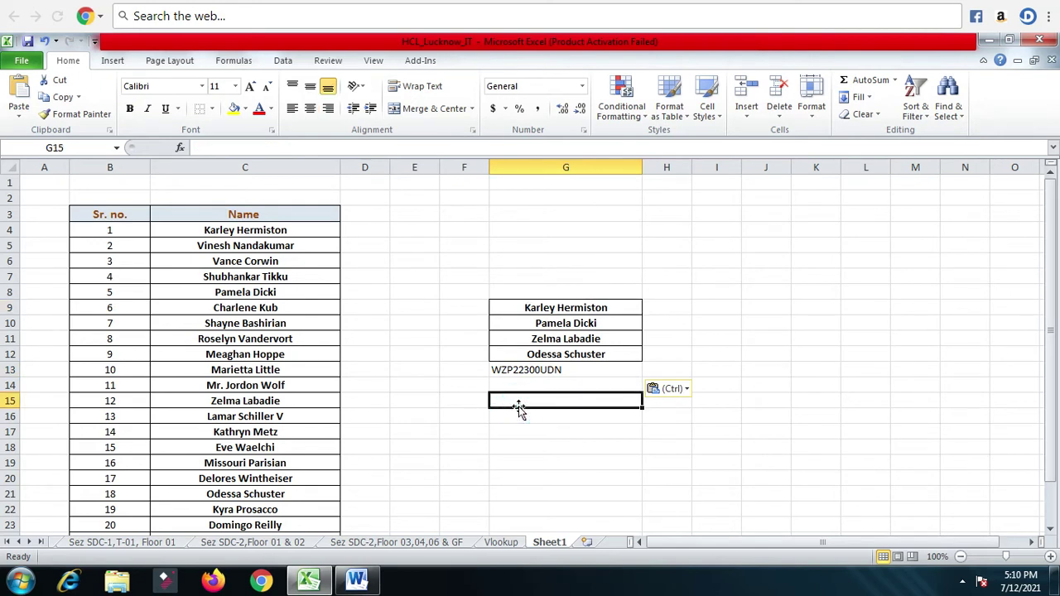
Copy the name in C4 into G14
{"action": "left_click", "coordinate": [304, 233]}
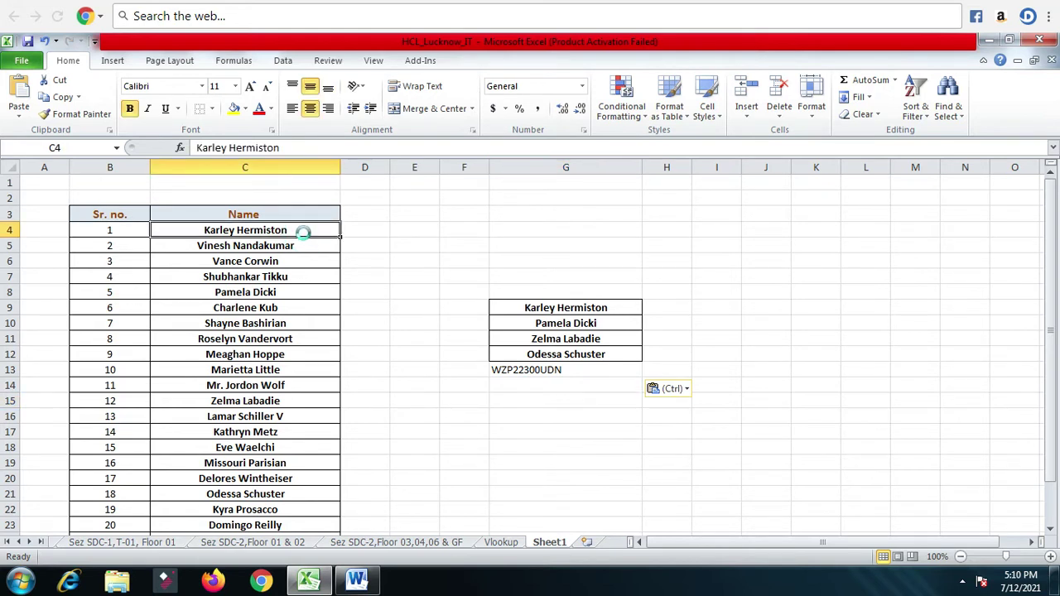
{"action": "key", "text": "ctrl+c"}
{"action": "left_click", "coordinate": [530, 385]}
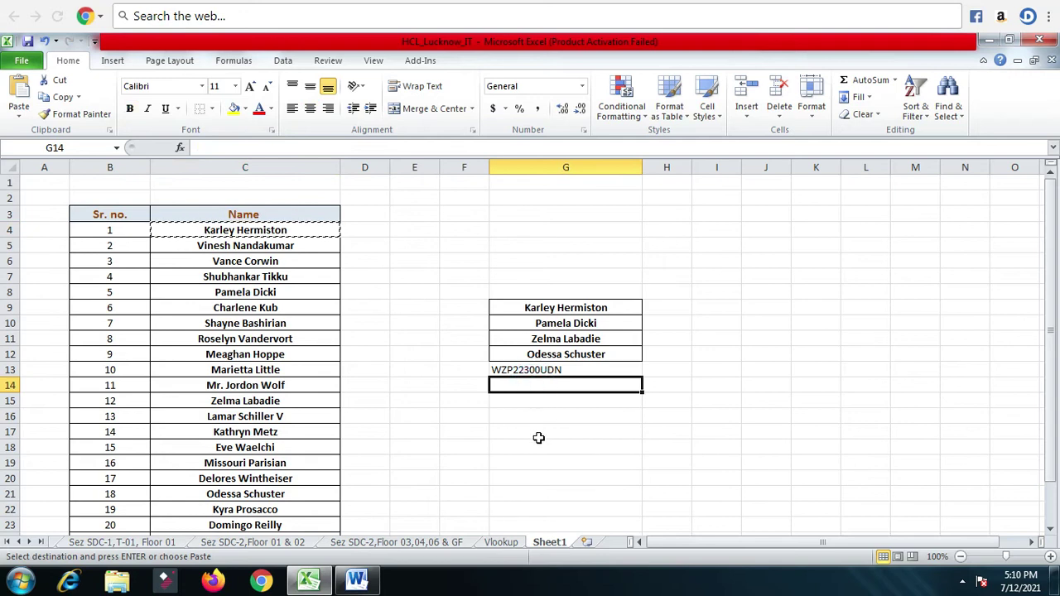
{"action": "key", "text": "ctrl+v"}
Repeat the name from G10 in G15 and select G16 for the next paste
{"action": "left_click", "coordinate": [548, 327]}
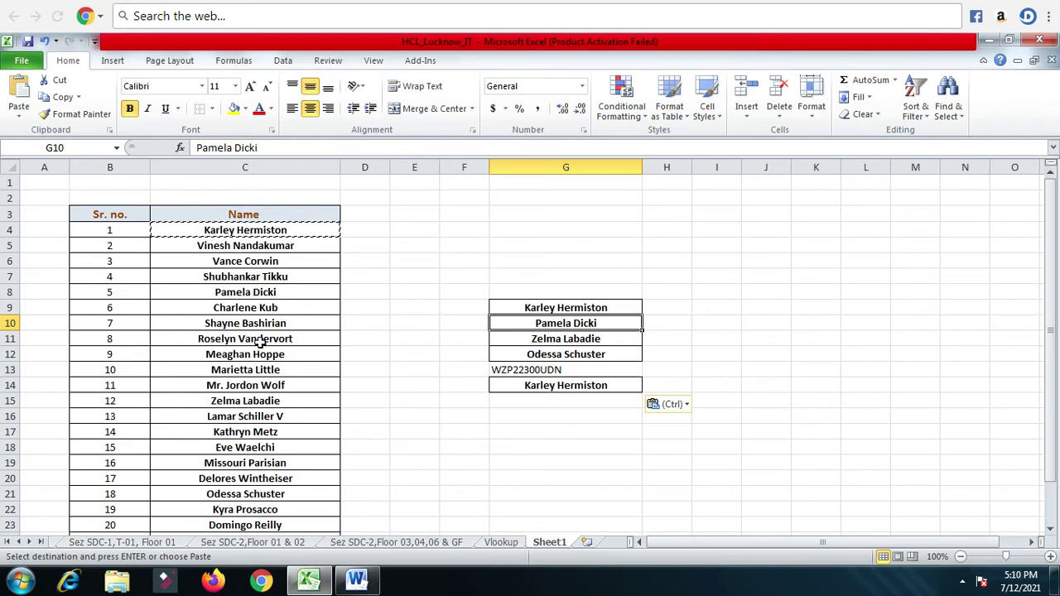
{"action": "scroll", "coordinate": [259, 342], "scroll_direction": "down", "scroll_amount": 2}
{"action": "scroll", "coordinate": [259, 342], "scroll_direction": "up", "scroll_amount": 2}
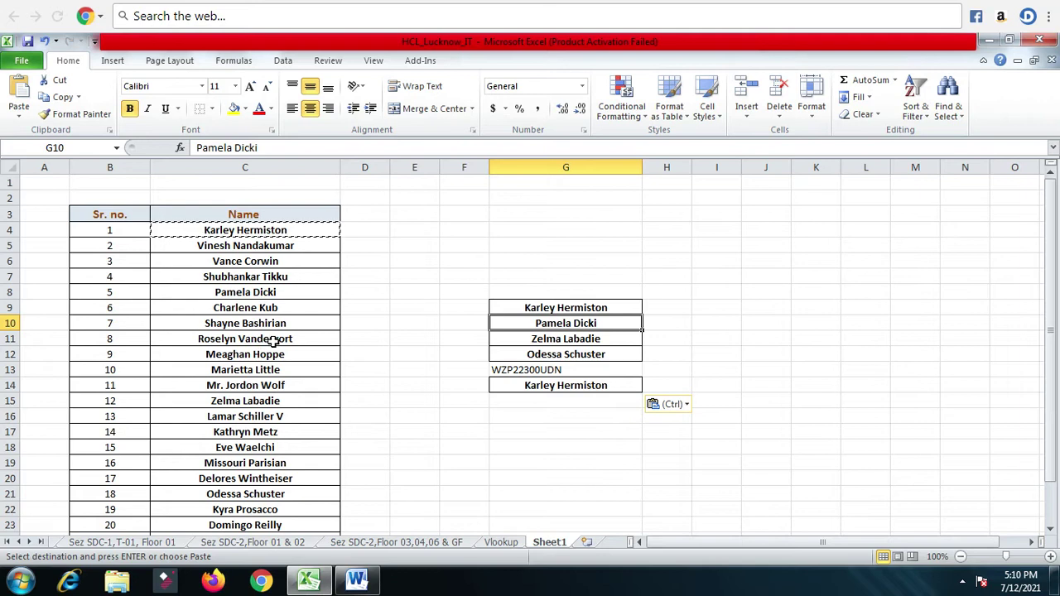
{"action": "left_click", "coordinate": [266, 293]}
{"action": "left_click", "coordinate": [560, 324]}
{"action": "key", "text": "ctrl+c"}
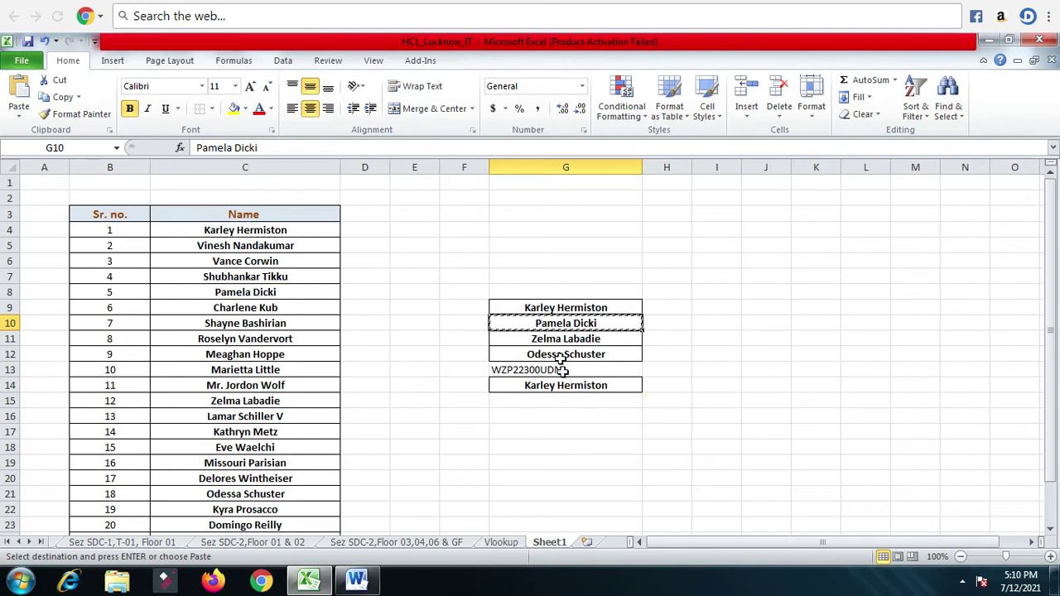
{"action": "left_click", "coordinate": [562, 401]}
{"action": "key", "text": "ctrl+v"}
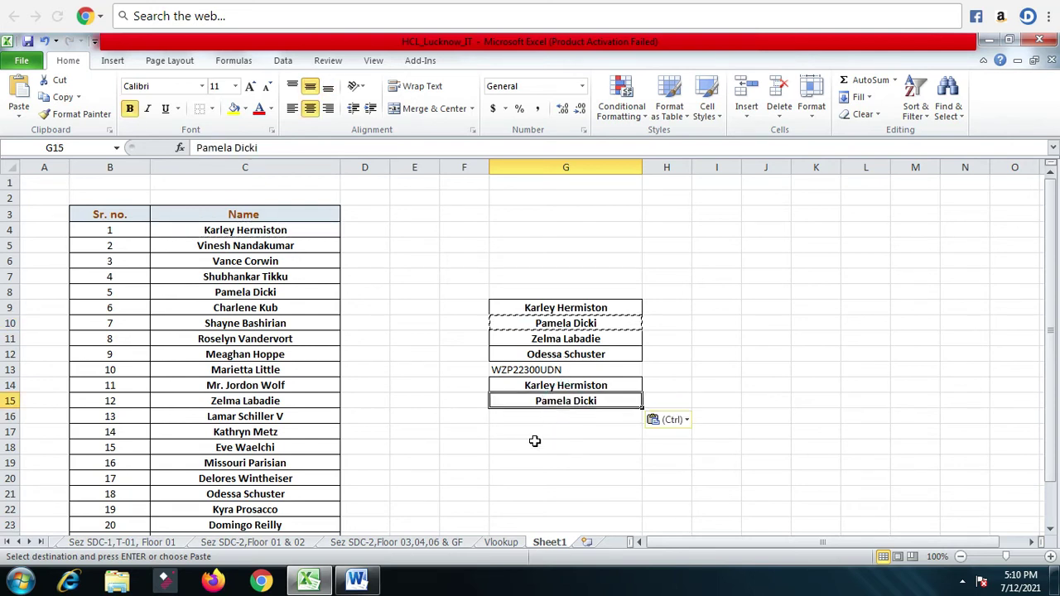
{"action": "left_click", "coordinate": [538, 447]}
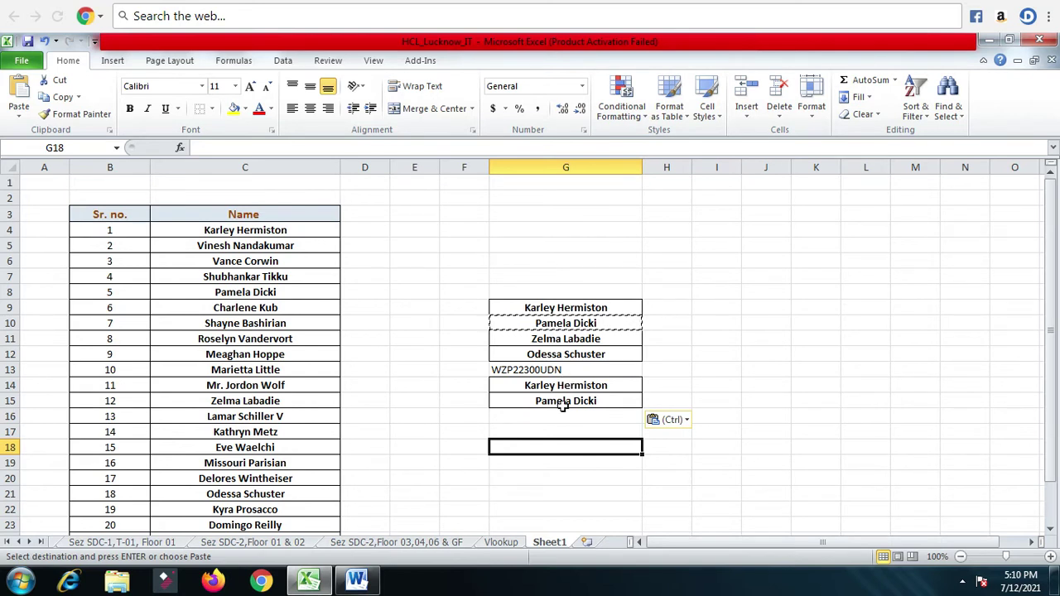
{"action": "left_click", "coordinate": [557, 419]}
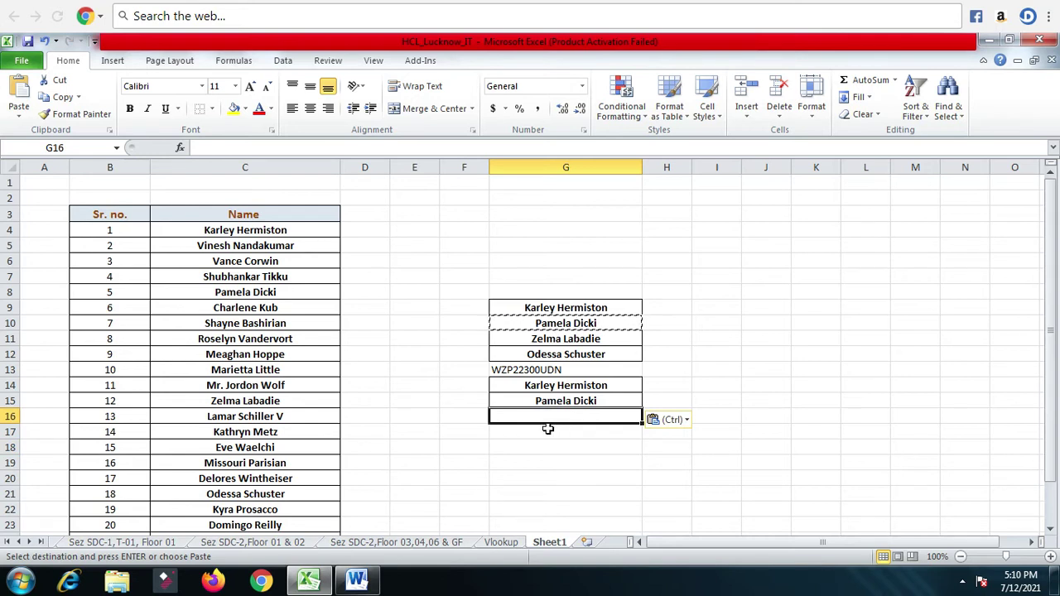
{"action": "left_click", "coordinate": [370, 583]}
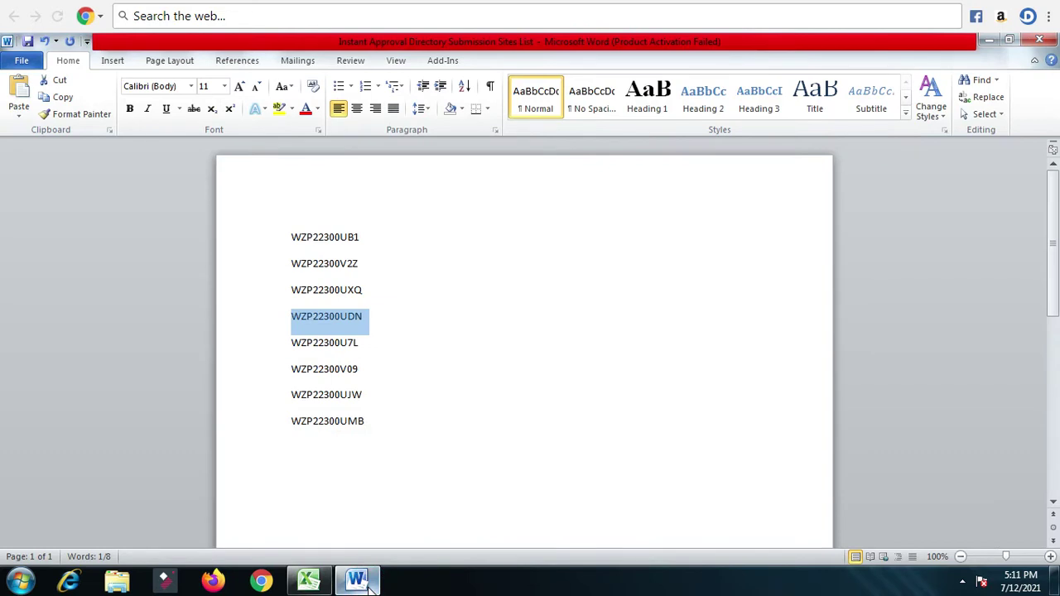
Minimise the Word window to bring the Excel names sheet back
{"action": "left_click", "coordinate": [369, 584]}
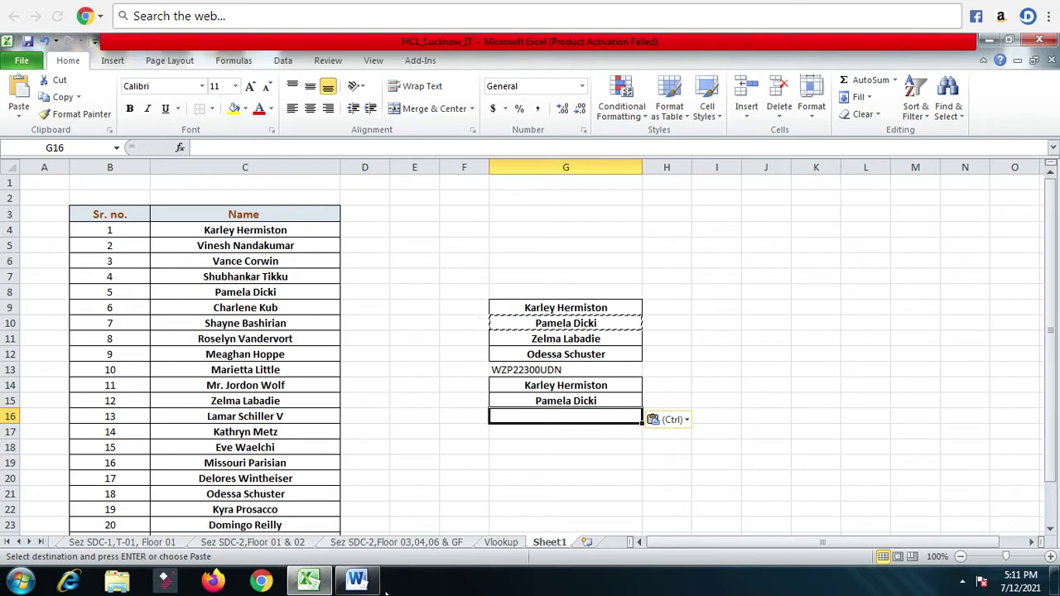
{"action": "left_click", "coordinate": [372, 586]}
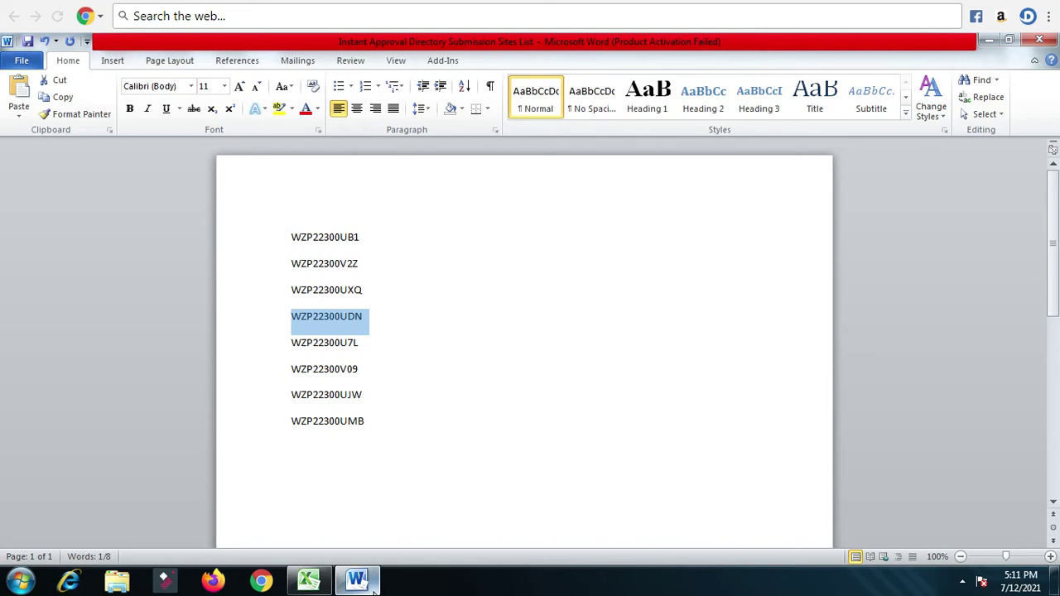
{"action": "left_click", "coordinate": [374, 586]}
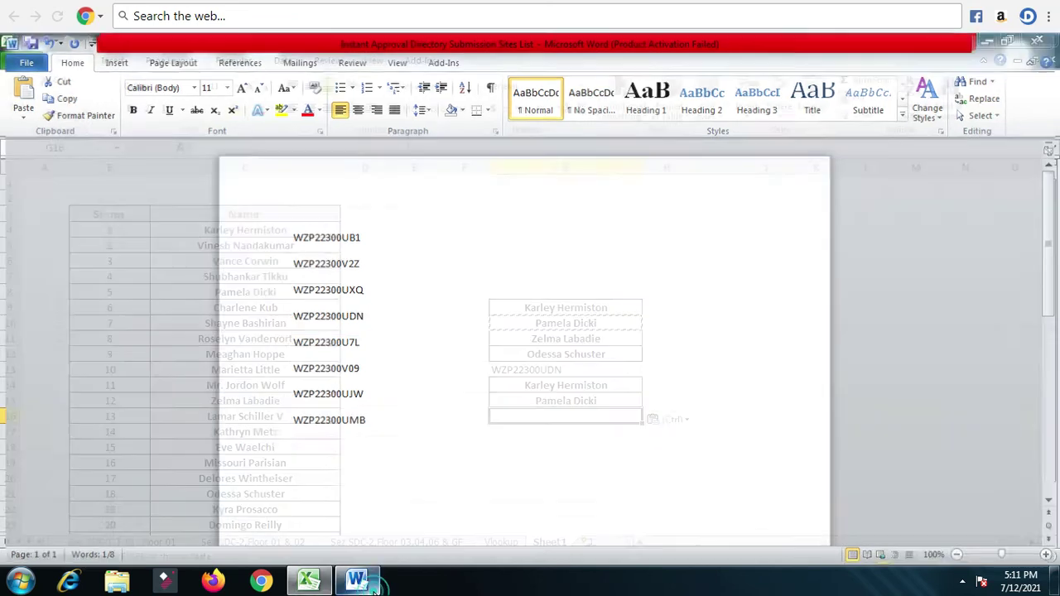
{"action": "left_click", "coordinate": [534, 239]}
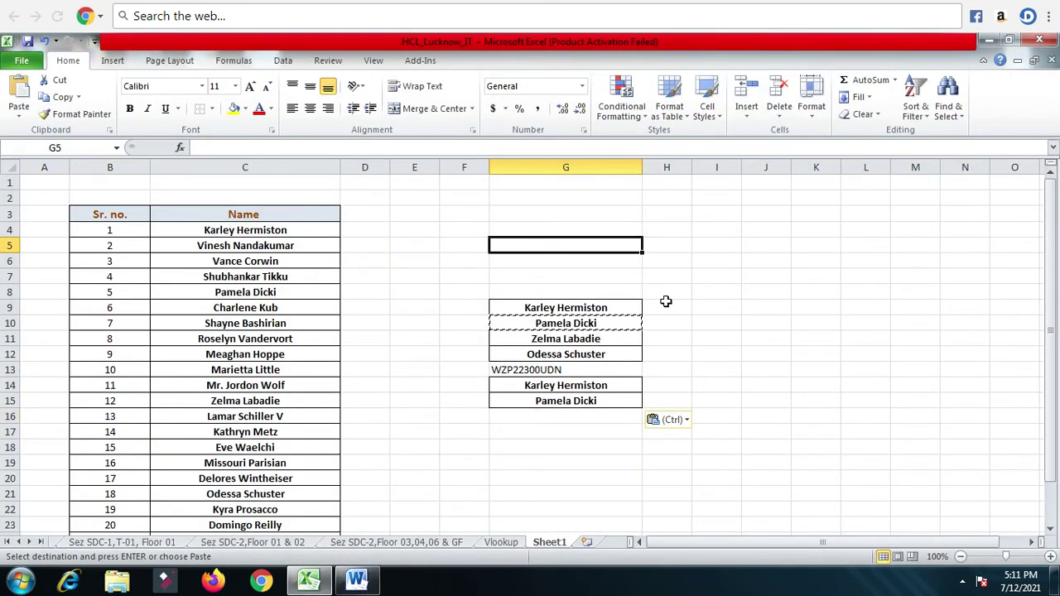
Select I8 and C20, then switch briefly between the spreadsheet and Word windows
{"action": "left_click", "coordinate": [695, 293]}
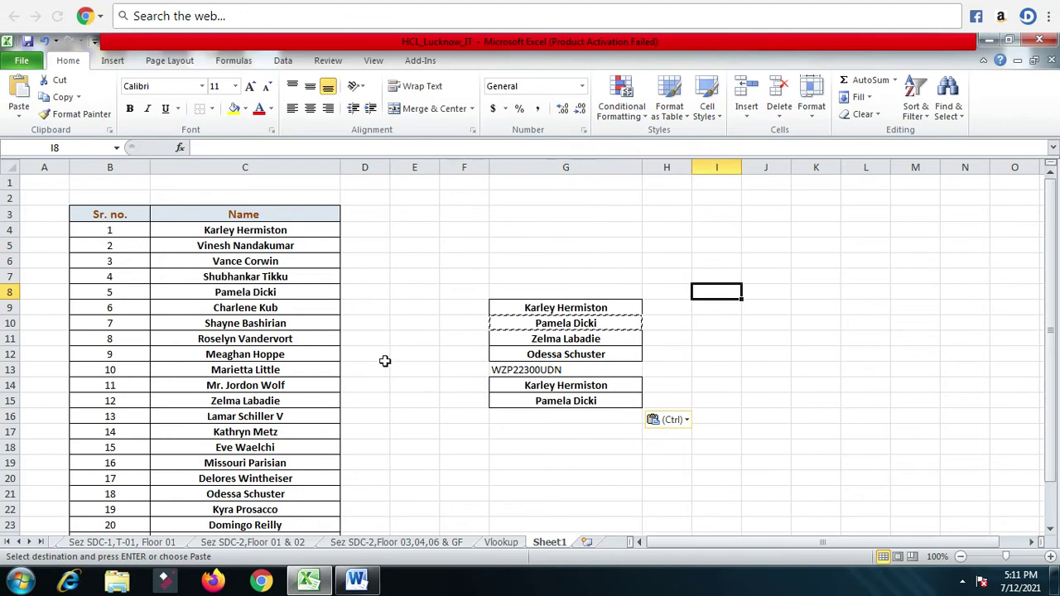
{"action": "left_click", "coordinate": [263, 477]}
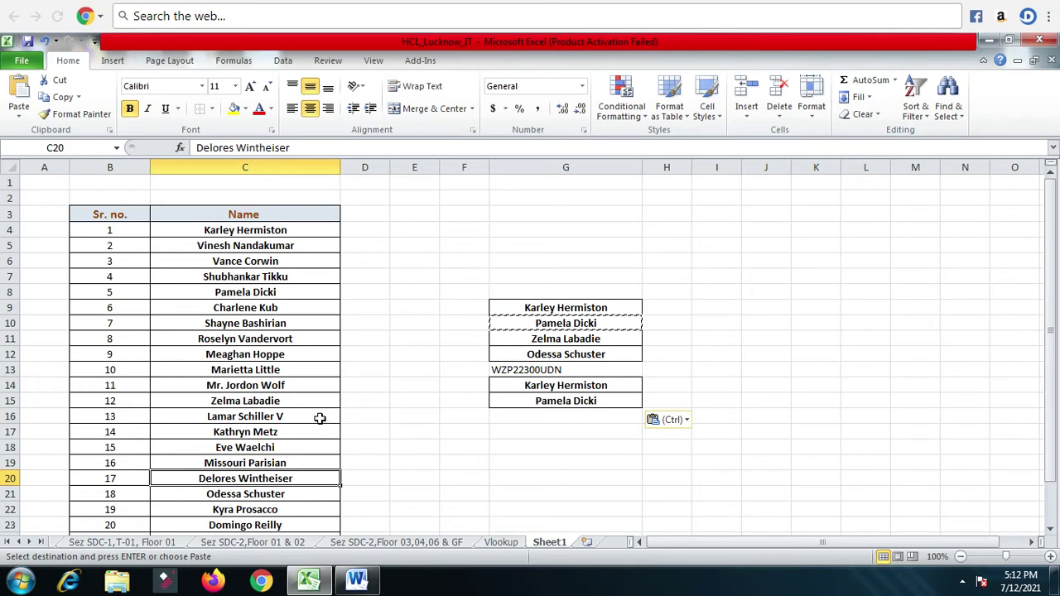
{"action": "left_click", "coordinate": [313, 582]}
{"action": "left_click", "coordinate": [314, 584]}
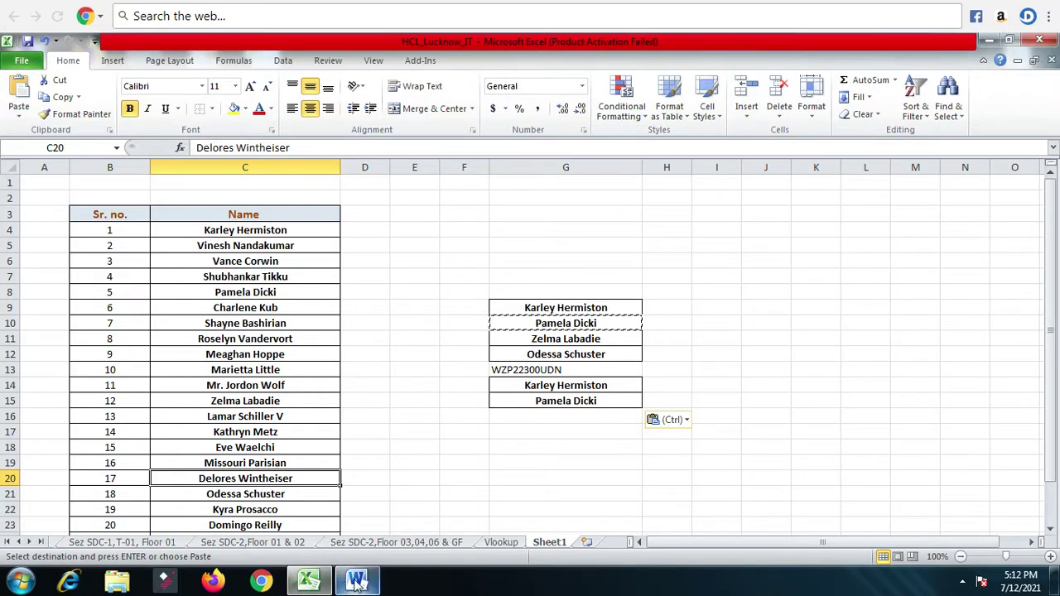
{"action": "left_click", "coordinate": [356, 582]}
{"action": "left_click", "coordinate": [309, 582]}
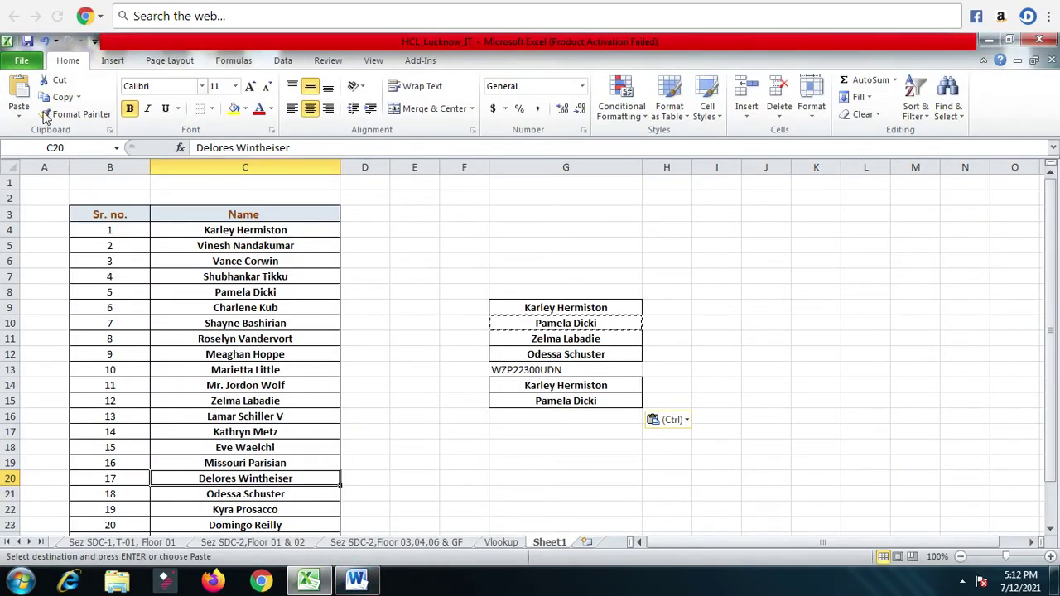
Copy the name in C21 into G16 and the name in C9 into G17
{"action": "left_click", "coordinate": [307, 324]}
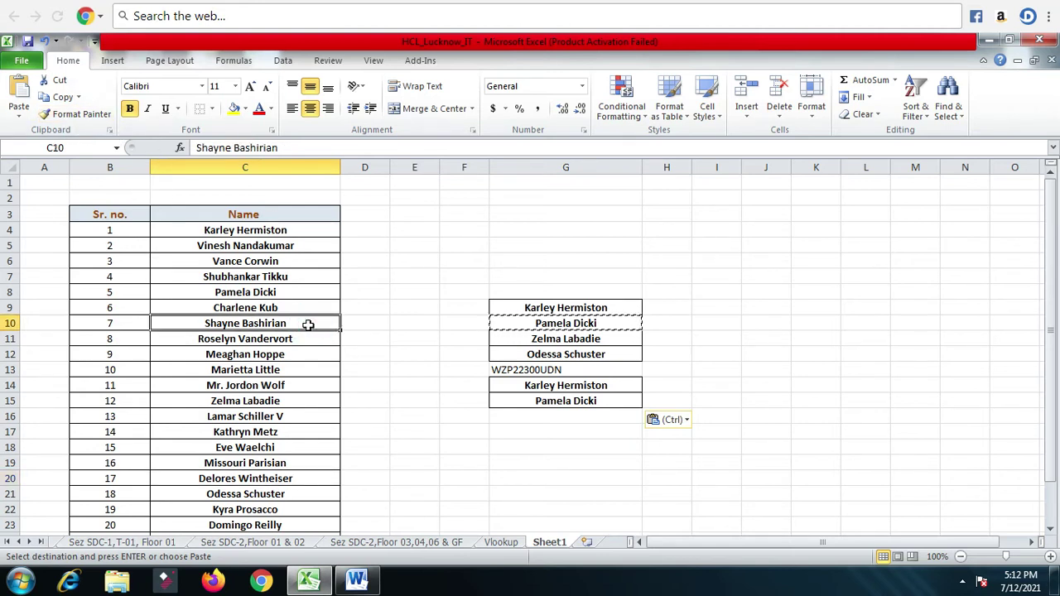
{"action": "left_click", "coordinate": [294, 494]}
{"action": "key", "text": "ctrl+c"}
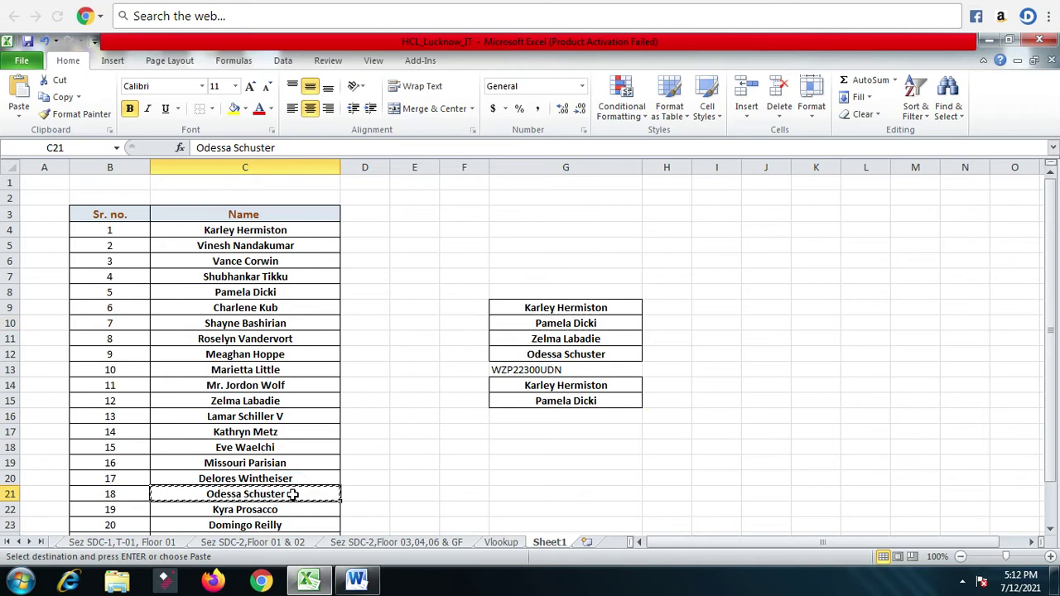
{"action": "left_click", "coordinate": [593, 418]}
{"action": "key", "text": "ctrl+v"}
{"action": "left_click", "coordinate": [261, 310]}
{"action": "key", "text": "ctrl+c"}
{"action": "left_click", "coordinate": [542, 430]}
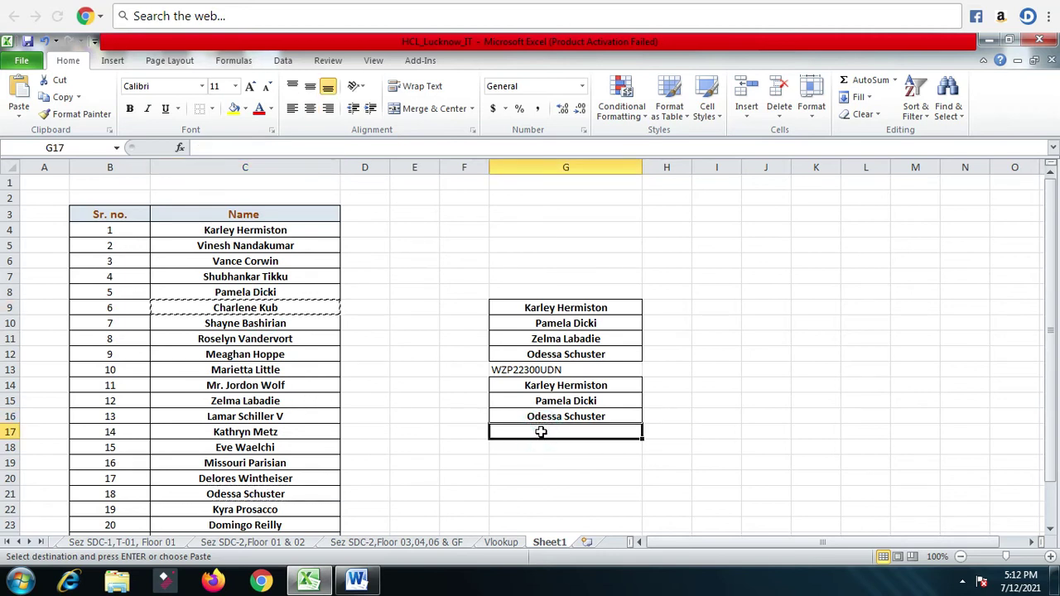
{"action": "key", "text": "ctrl+v"}
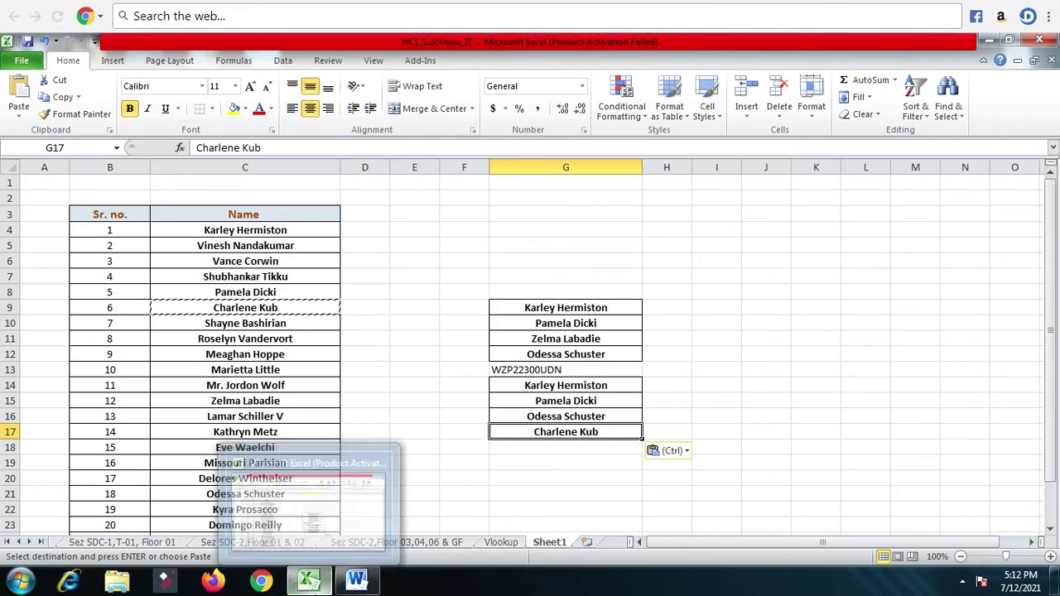
{"action": "left_click", "coordinate": [324, 588]}
{"action": "left_click", "coordinate": [356, 581]}
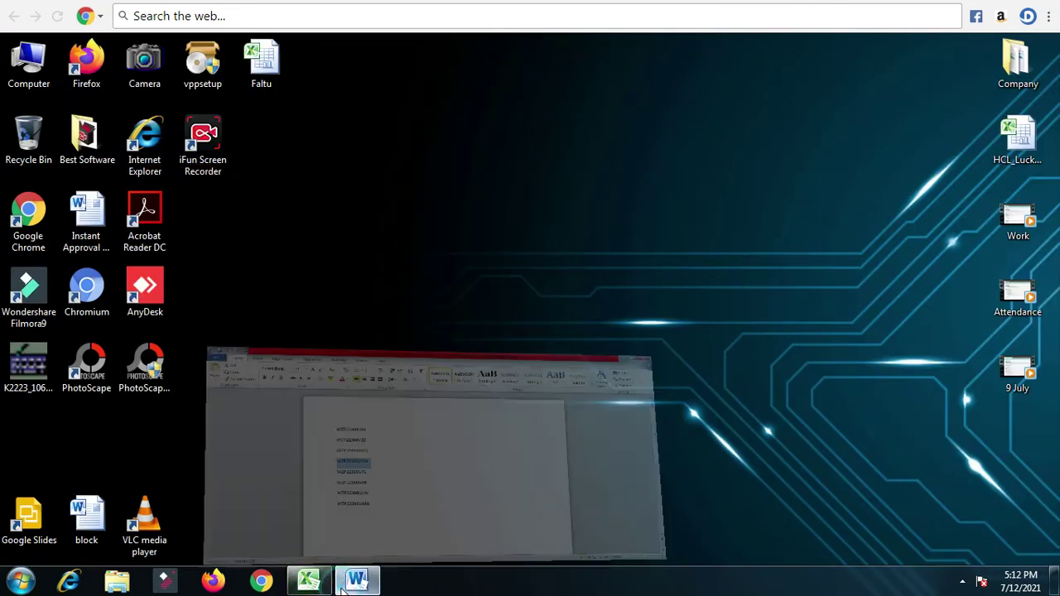
{"action": "left_click", "coordinate": [308, 581]}
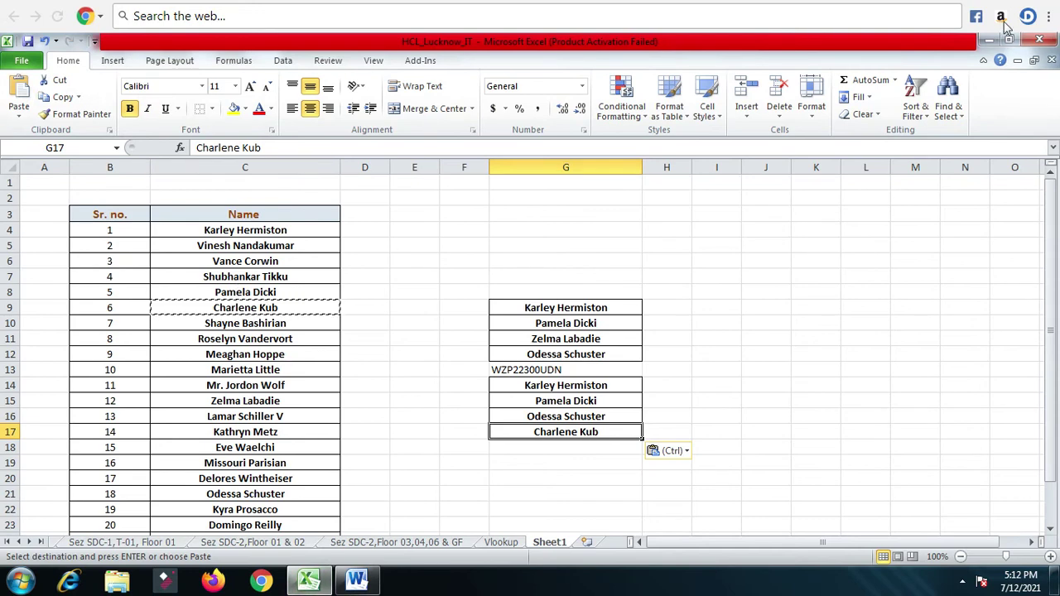
{"action": "left_click", "coordinate": [364, 583]}
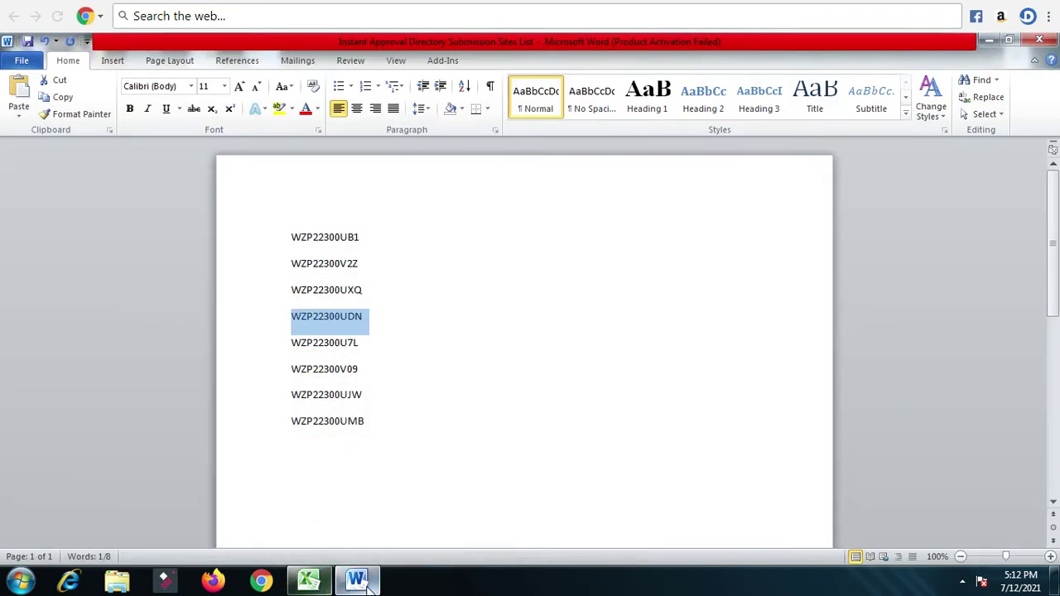
{"action": "mouse_move", "coordinate": [321, 590]}
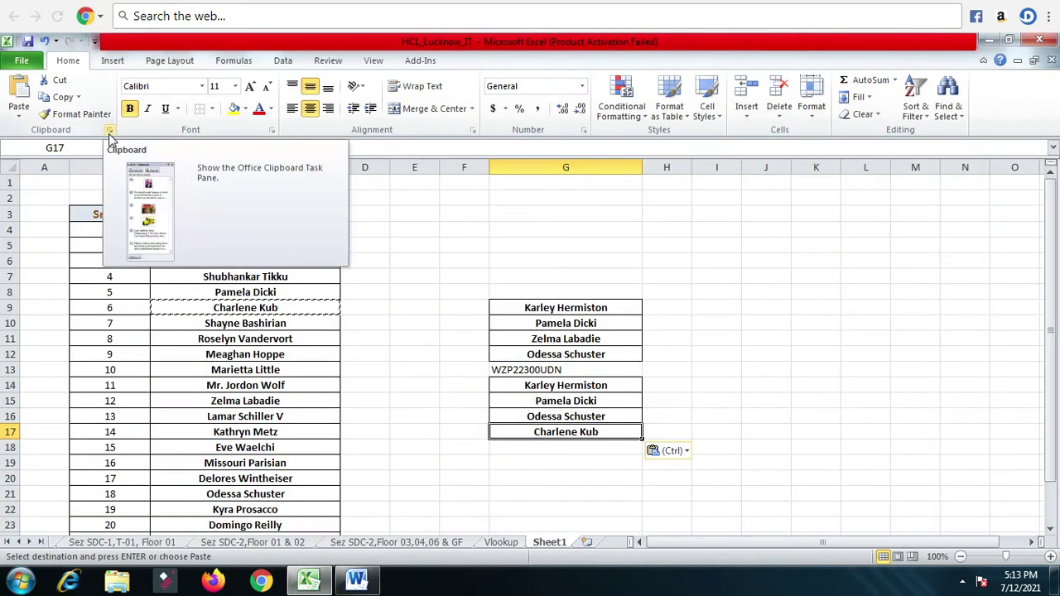
Clear all Office Clipboard items and delete the entries in G7:G18
{"action": "left_click", "coordinate": [109, 131]}
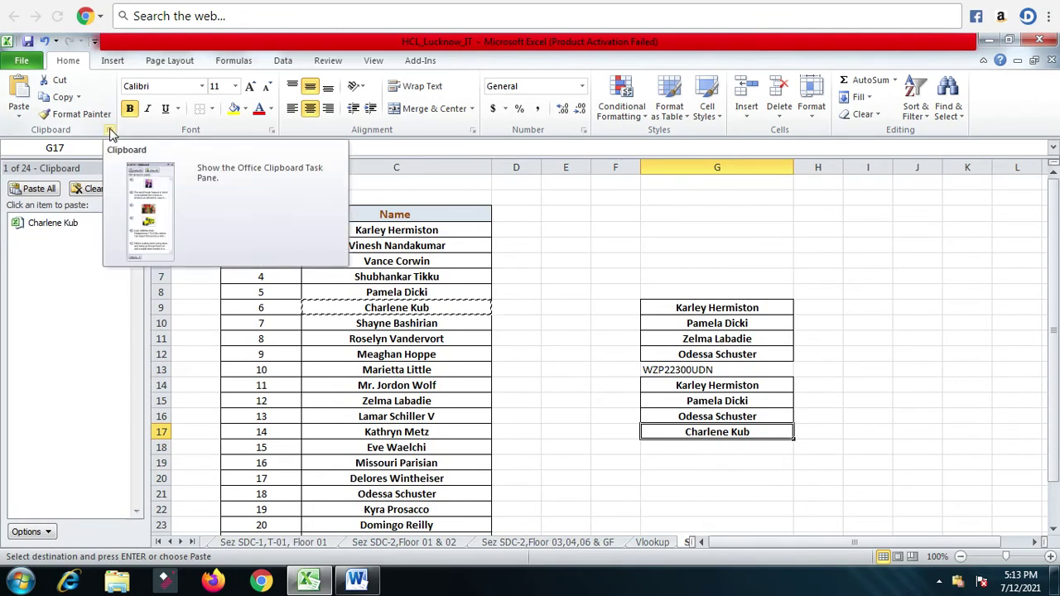
{"action": "left_click", "coordinate": [101, 192]}
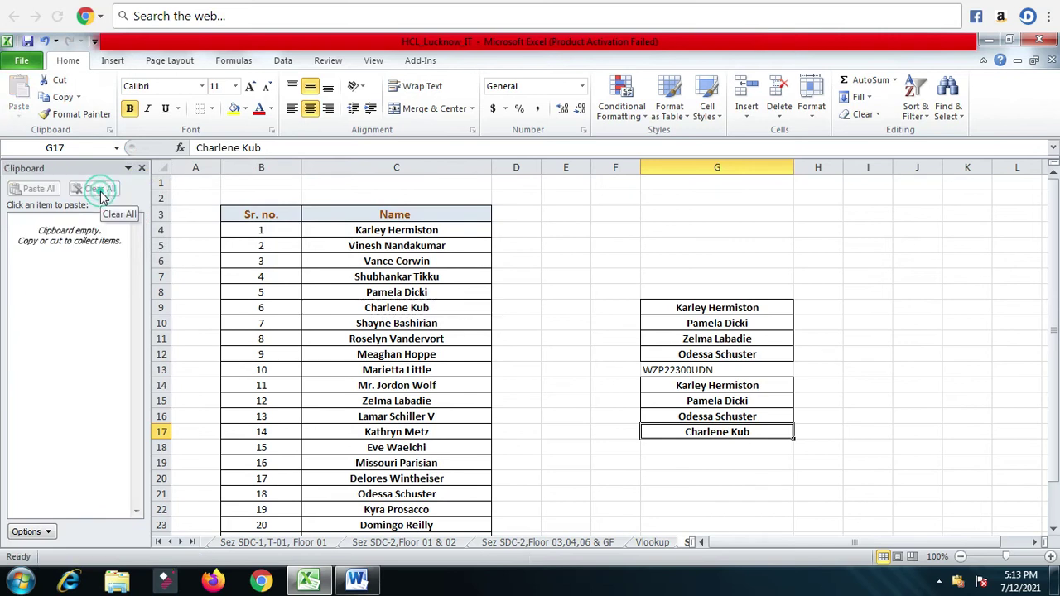
{"action": "left_click_drag", "start_coordinate": [705, 274], "coordinate": [727, 454]}
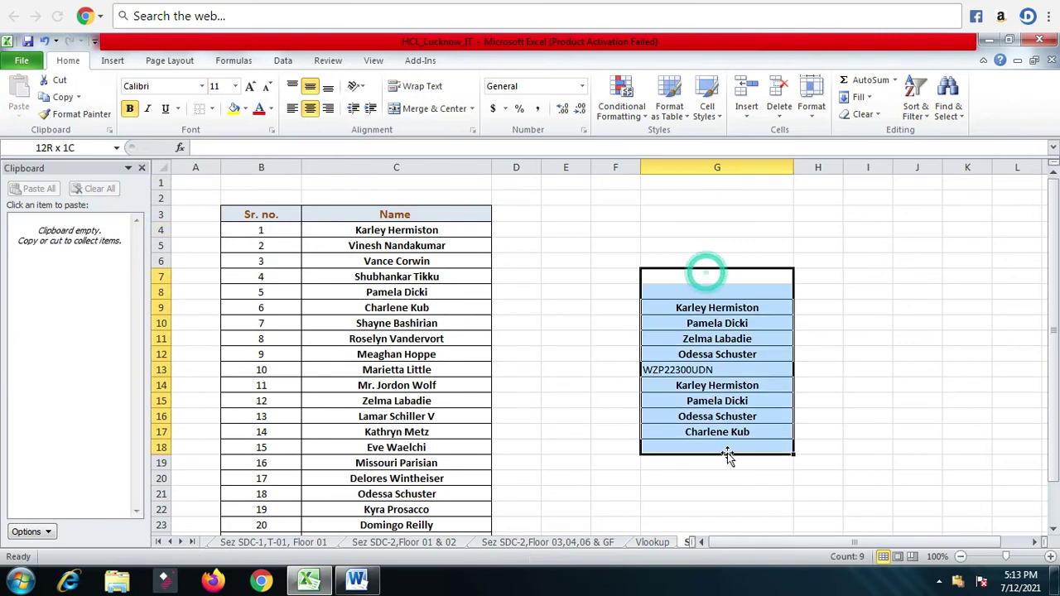
{"action": "key", "text": "Delete"}
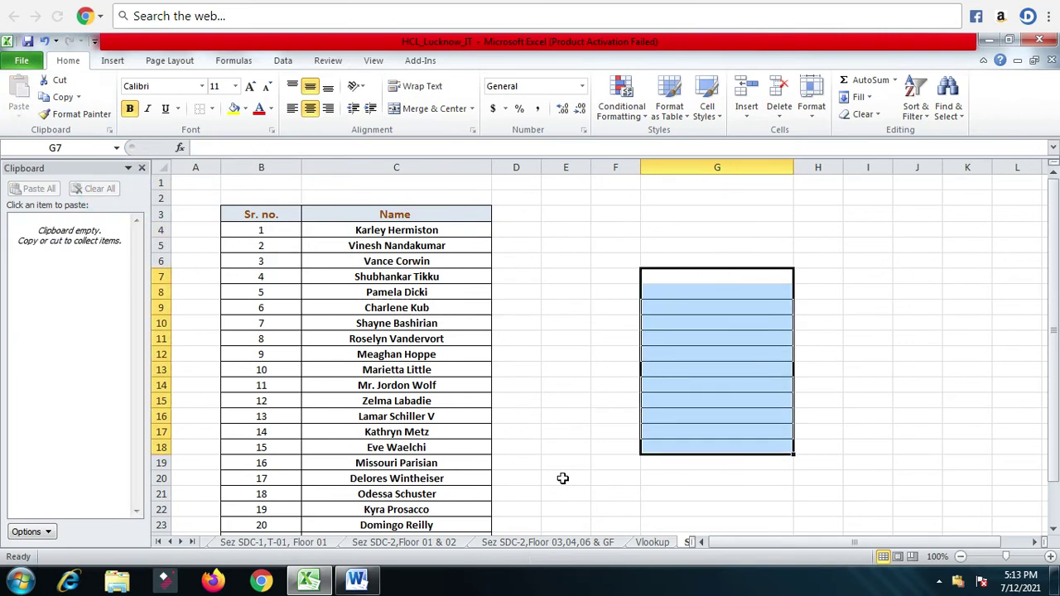
{"action": "left_click", "coordinate": [562, 478]}
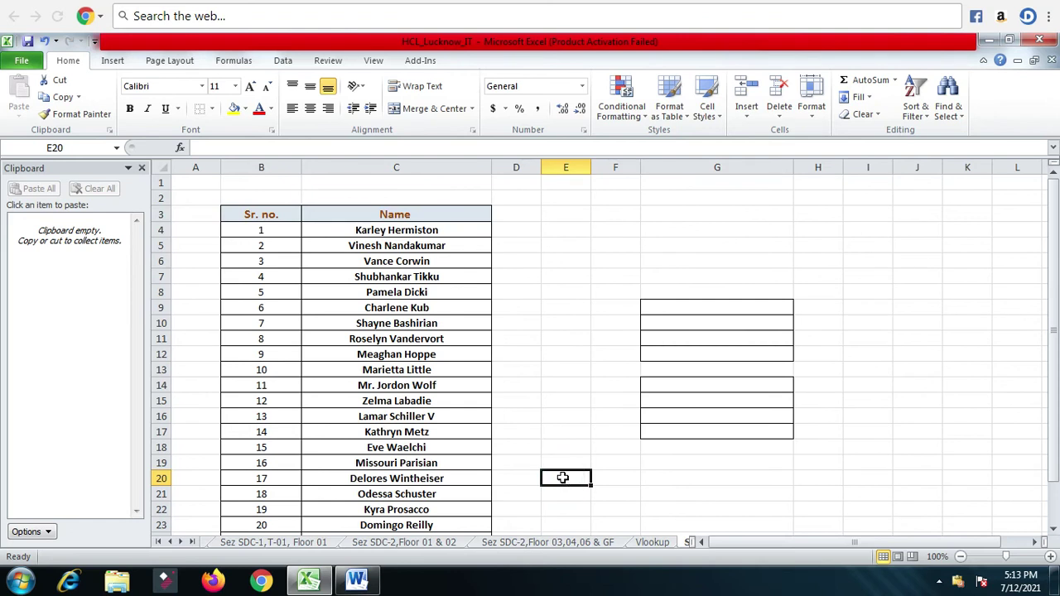
Copy the names in C7 and C11 into G9 and G10
{"action": "left_click", "coordinate": [411, 277]}
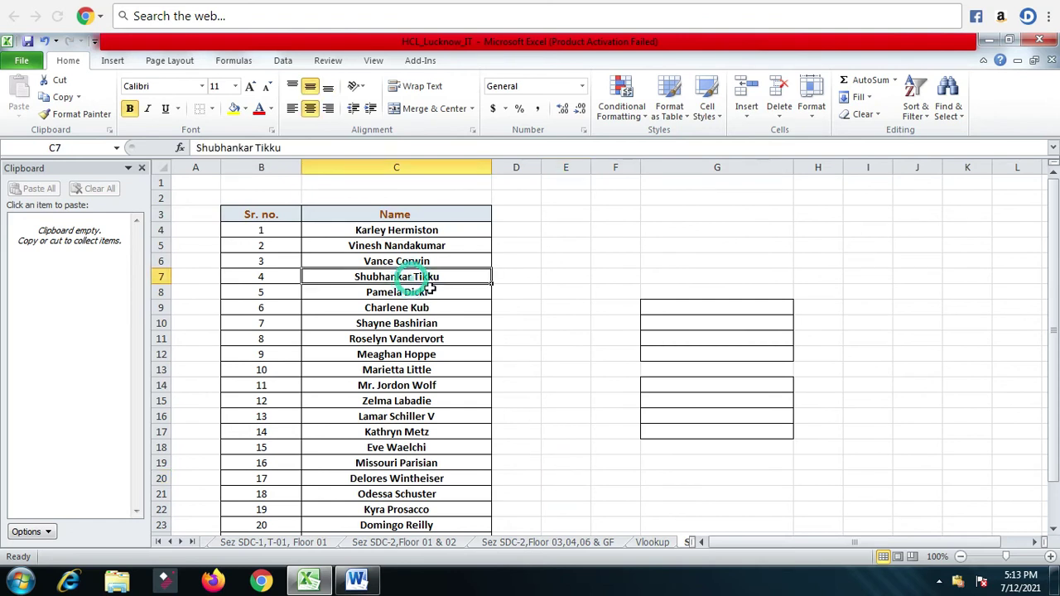
{"action": "key", "text": "ctrl+c"}
{"action": "left_click", "coordinate": [684, 313]}
{"action": "key", "text": "ctrl+v"}
{"action": "left_click", "coordinate": [412, 339]}
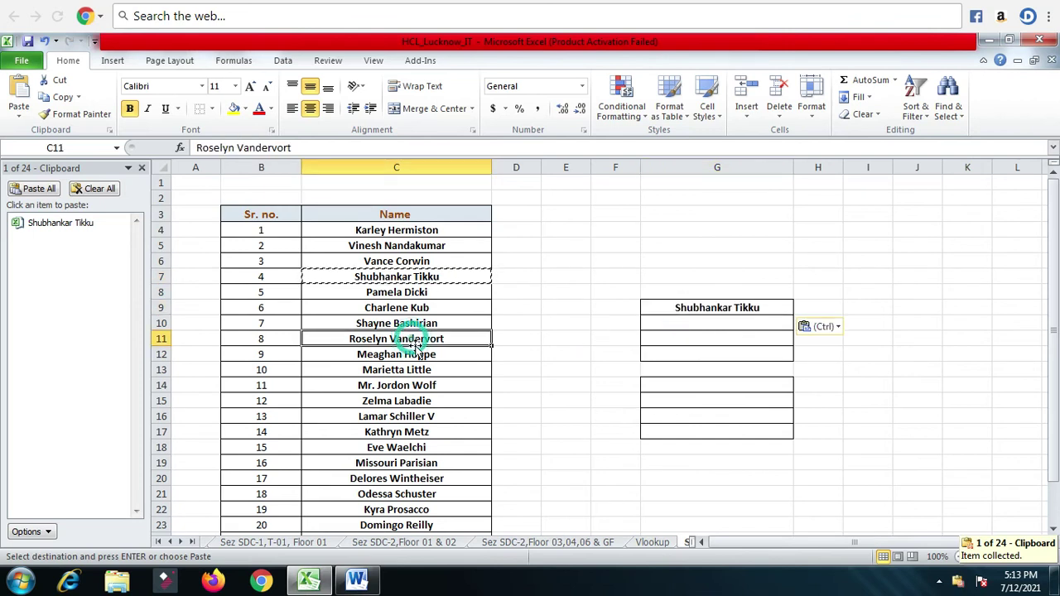
{"action": "key", "text": "ctrl+c"}
{"action": "left_click", "coordinate": [686, 328]}
{"action": "key", "text": "ctrl+v"}
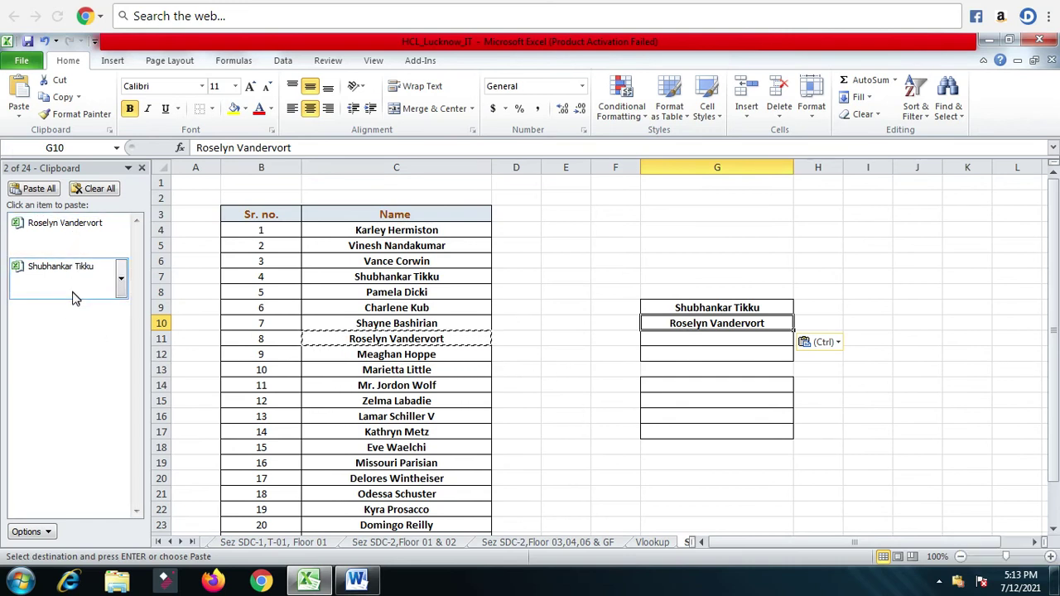
Copy the names in C15 and C19 into G11 and G12
{"action": "left_click", "coordinate": [440, 399]}
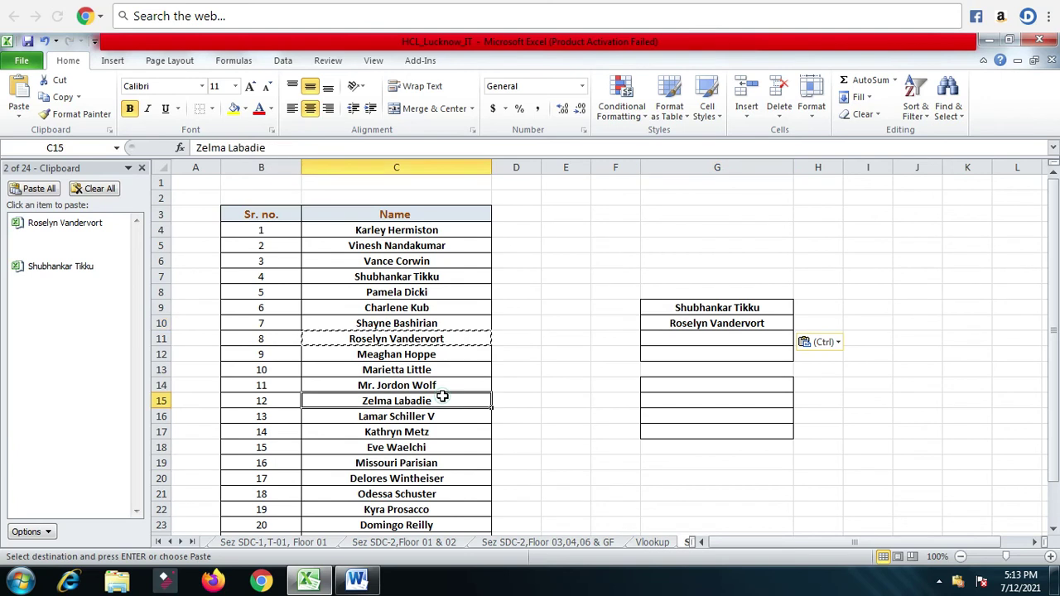
{"action": "key", "text": "ctrl+c"}
{"action": "left_click", "coordinate": [724, 334]}
{"action": "key", "text": "ctrl+v"}
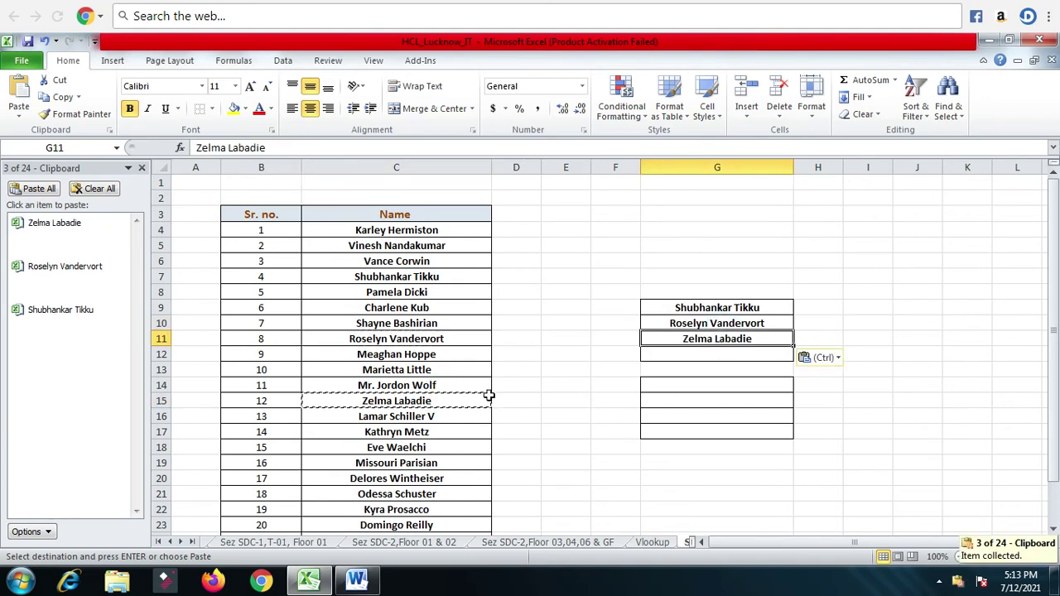
{"action": "left_click", "coordinate": [396, 463]}
{"action": "key", "text": "ctrl+c"}
{"action": "left_click", "coordinate": [673, 358]}
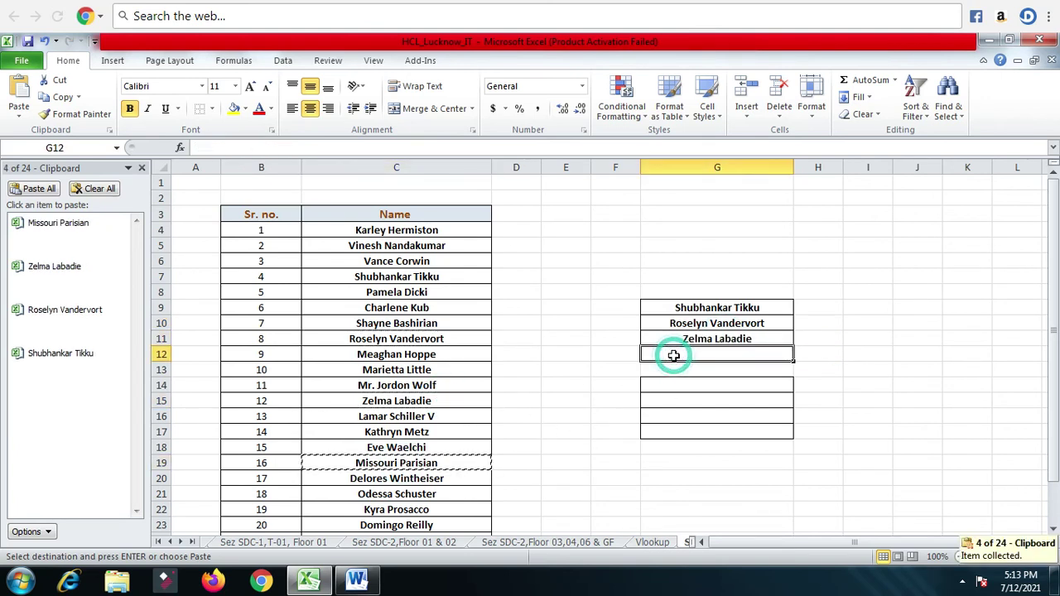
{"action": "key", "text": "ctrl+v"}
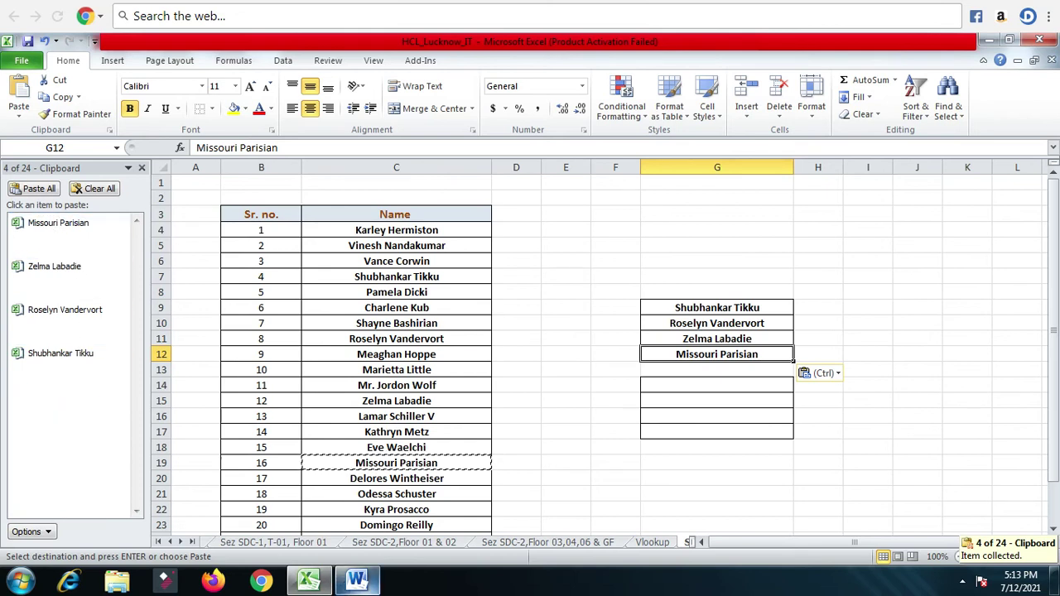
{"action": "left_click", "coordinate": [356, 580]}
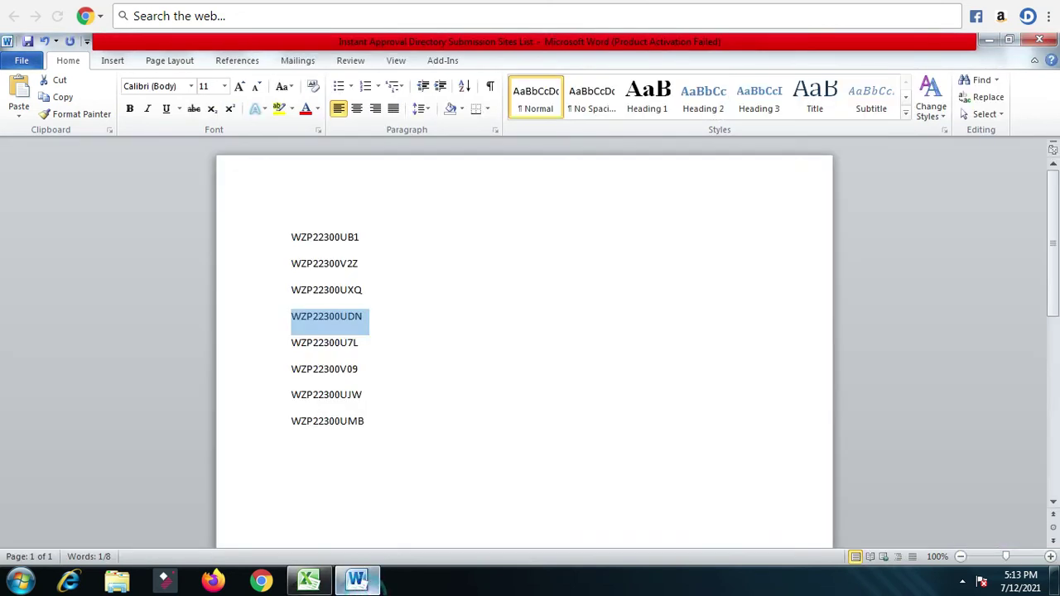
Paste each of the four collected names twice below the Word code list from the Clipboard pane
{"action": "left_click", "coordinate": [109, 131]}
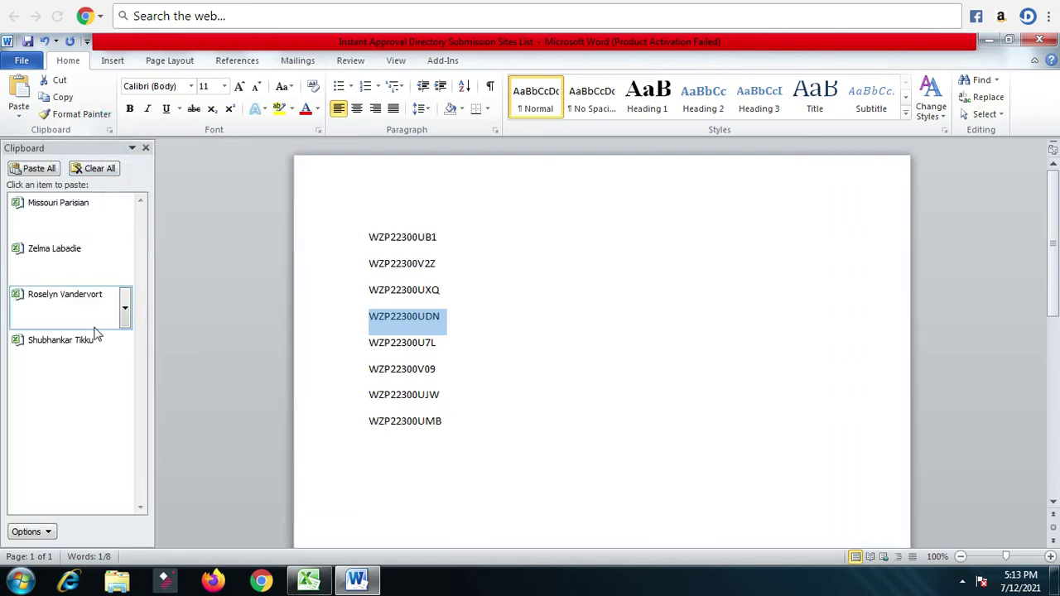
{"action": "left_click", "coordinate": [406, 447]}
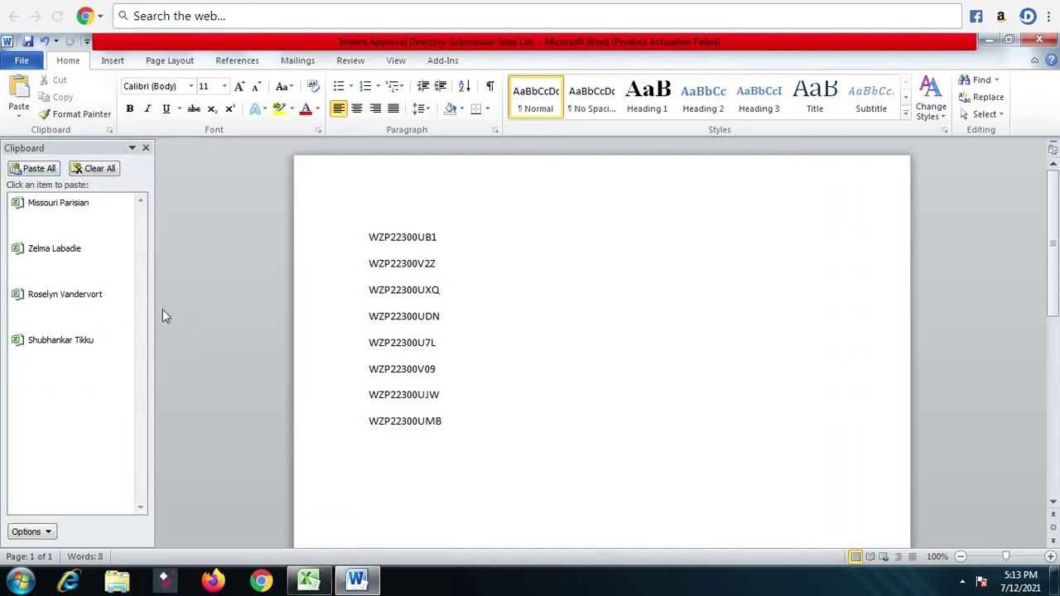
{"action": "left_click", "coordinate": [69, 270]}
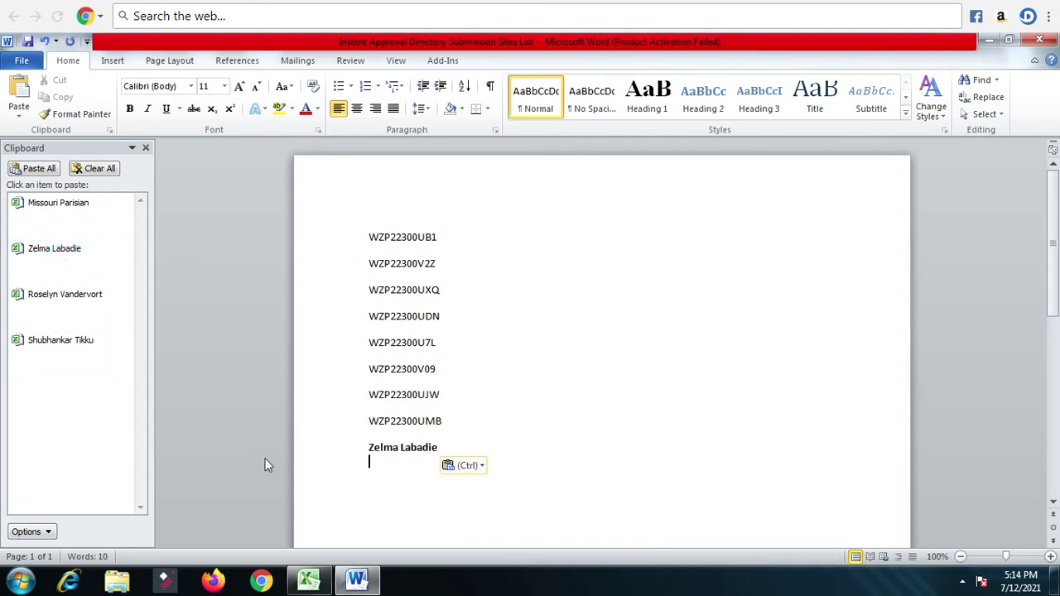
{"action": "left_click", "coordinate": [41, 307]}
{"action": "left_click", "coordinate": [59, 354]}
{"action": "left_click", "coordinate": [44, 212]}
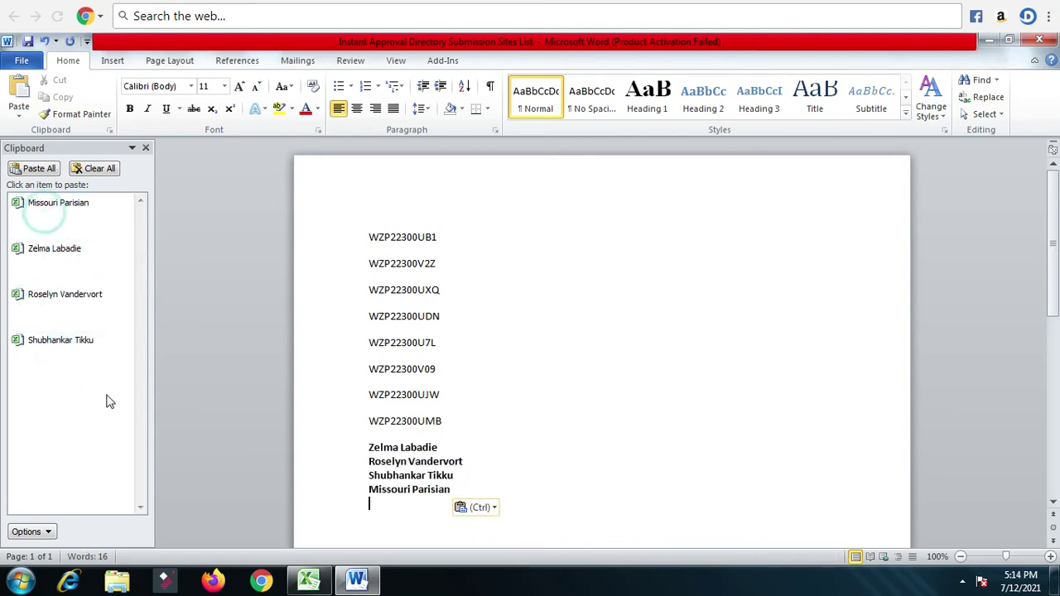
{"action": "left_click", "coordinate": [69, 308]}
{"action": "left_click", "coordinate": [64, 269]}
{"action": "left_click", "coordinate": [69, 222]}
{"action": "left_click", "coordinate": [75, 339]}
Copy the code WZP22300UXQ into the Clipboard collection and return to Excel
{"action": "left_click", "coordinate": [308, 579]}
{"action": "left_click", "coordinate": [356, 579]}
{"action": "left_click_drag", "start_coordinate": [447, 266], "coordinate": [362, 273]}
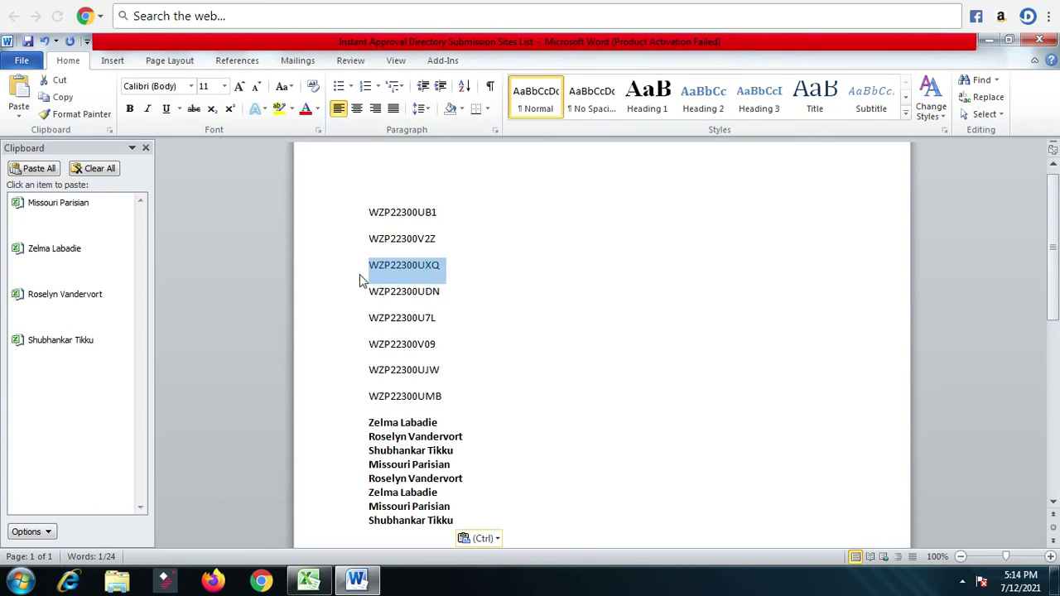
{"action": "key", "text": "ctrl+c"}
{"action": "left_click", "coordinate": [308, 580]}
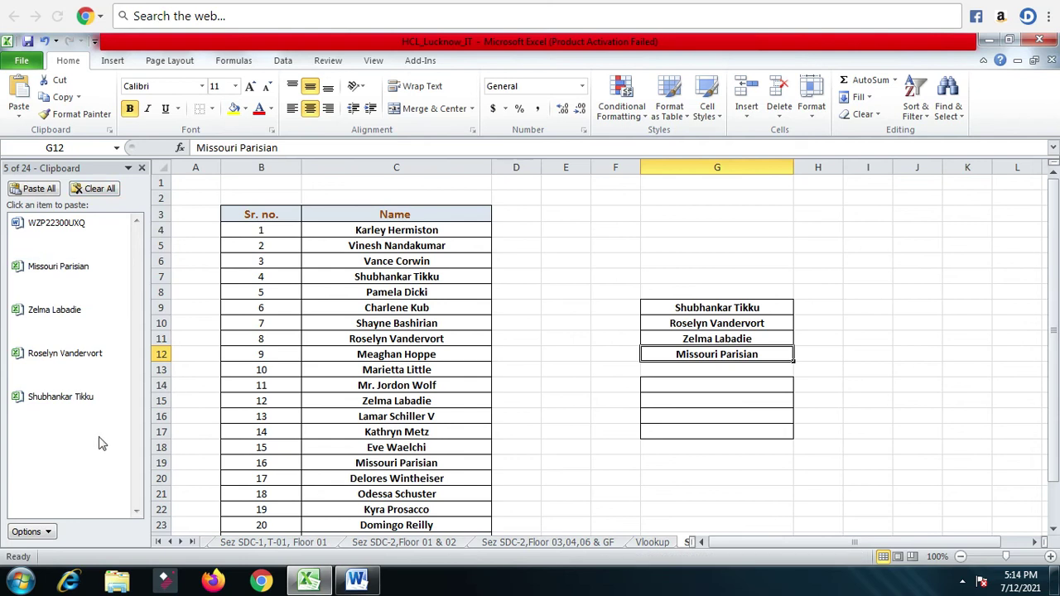
{"action": "left_click", "coordinate": [386, 391]}
{"action": "left_click", "coordinate": [429, 482]}
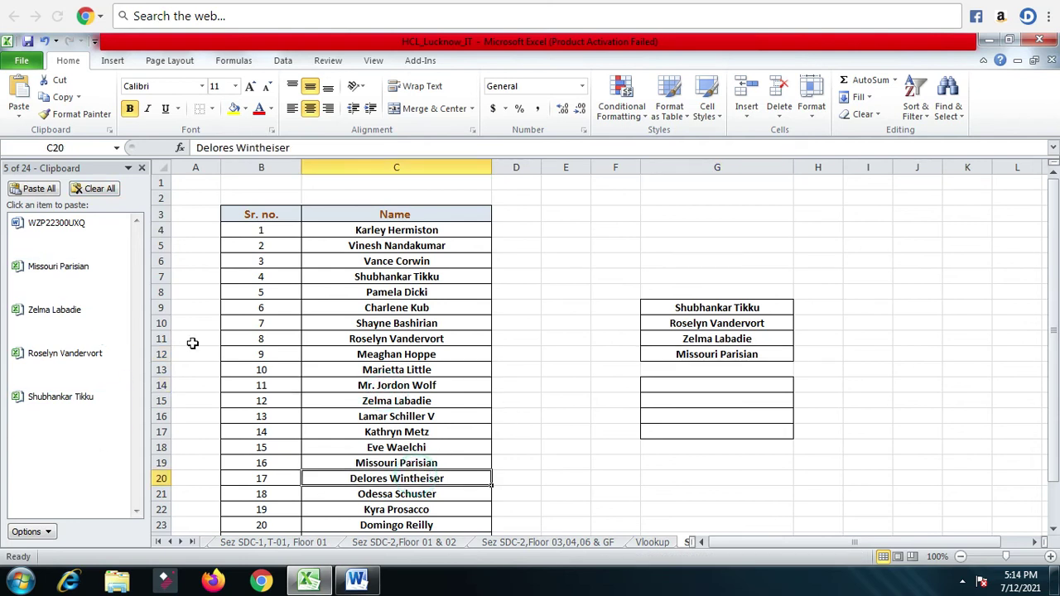